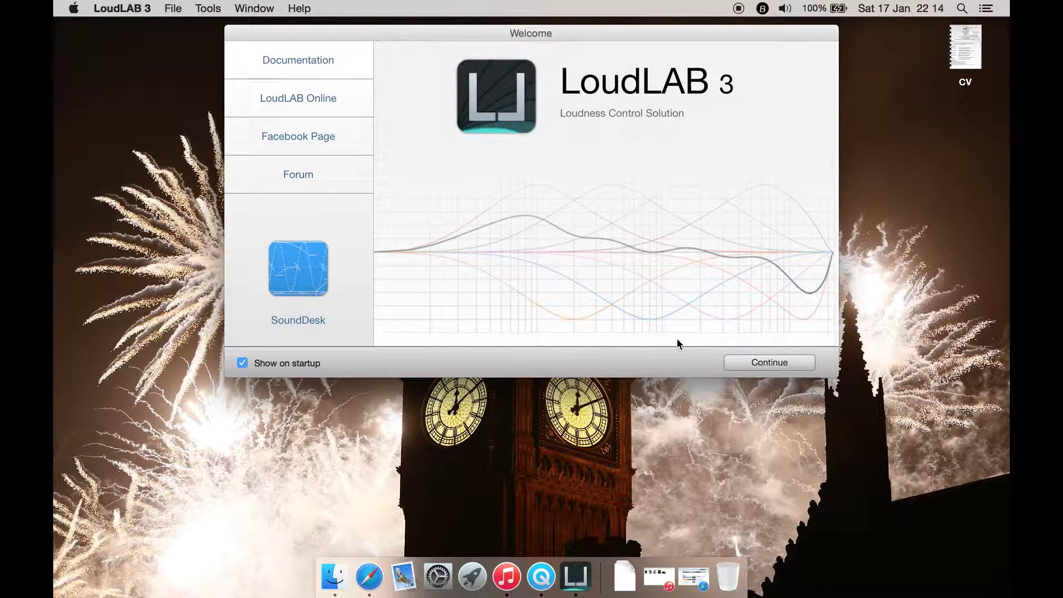
- Create a new project from HorrorPod1up.mp3 and save it as Untitled in the HorrorPod folder
{"action": "left_click", "coordinate": [774, 368]}
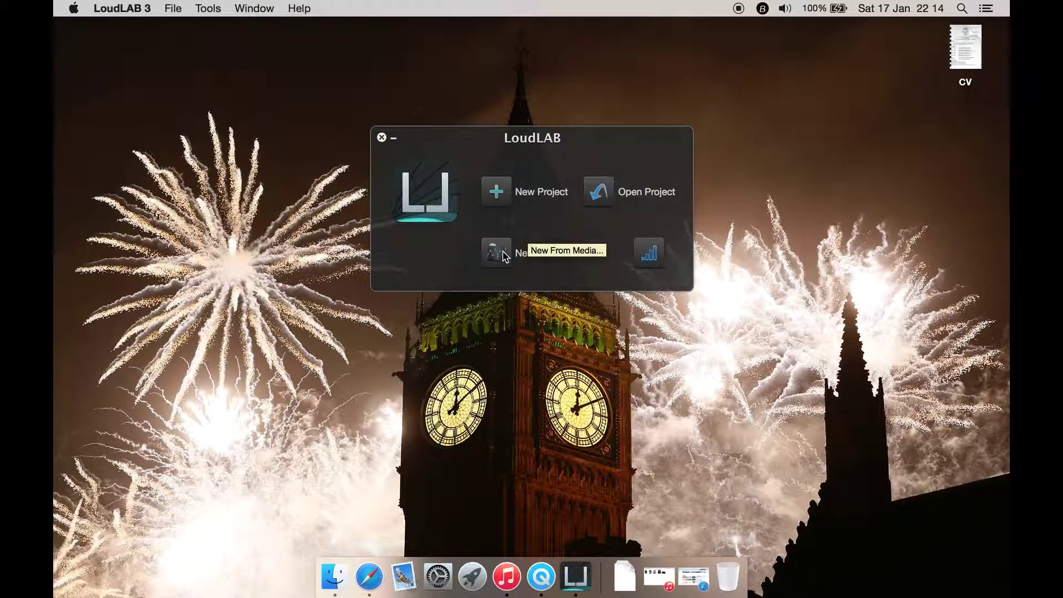
{"action": "left_click", "coordinate": [504, 254]}
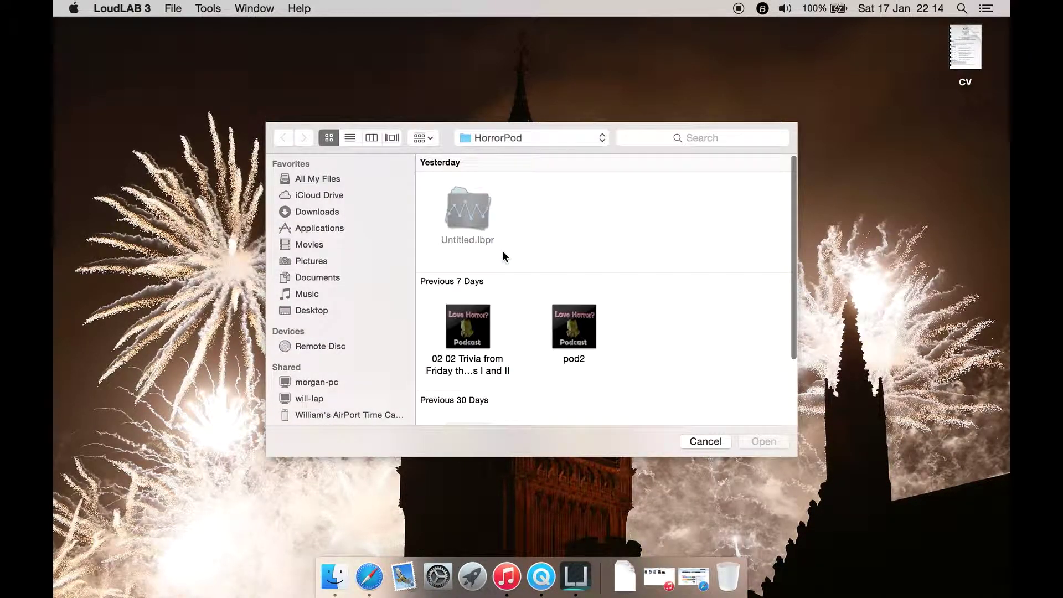
{"action": "scroll", "coordinate": [516, 333], "scroll_direction": "down", "scroll_amount": 3}
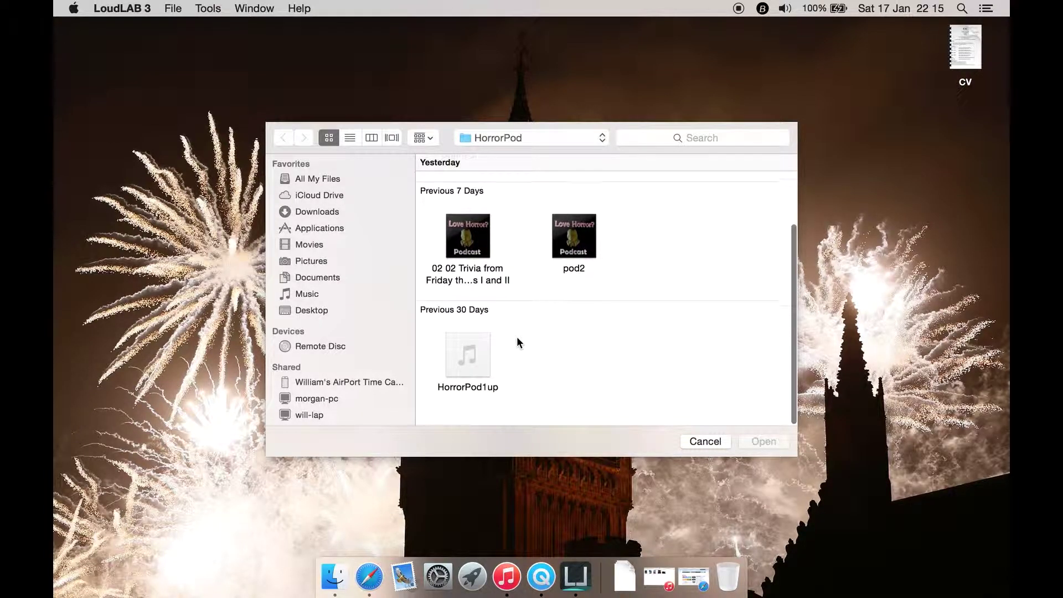
{"action": "double_click", "coordinate": [483, 372]}
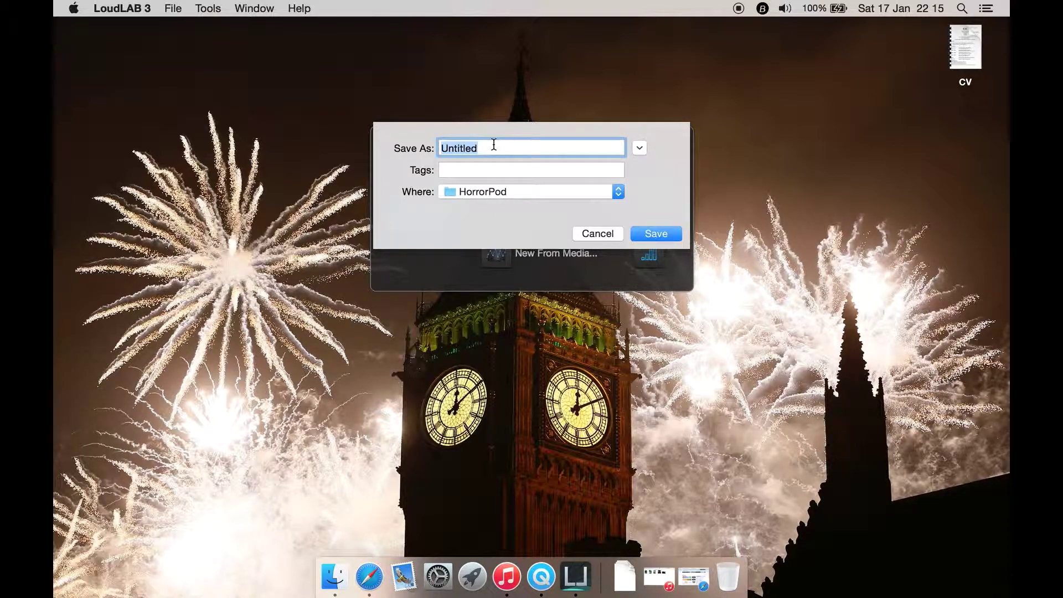
{"action": "left_click", "coordinate": [652, 231]}
- Replace the existing Untitled project, then move and resize the window to fill the screen
{"action": "left_click", "coordinate": [634, 209]}
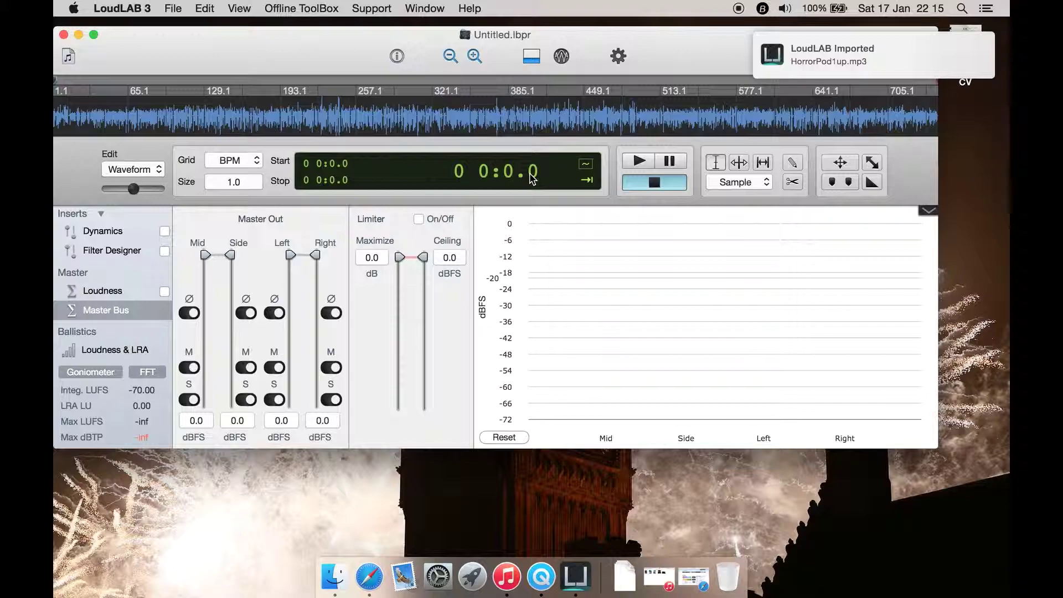
{"action": "left_click_drag", "start_coordinate": [122, 41], "coordinate": [121, 38]}
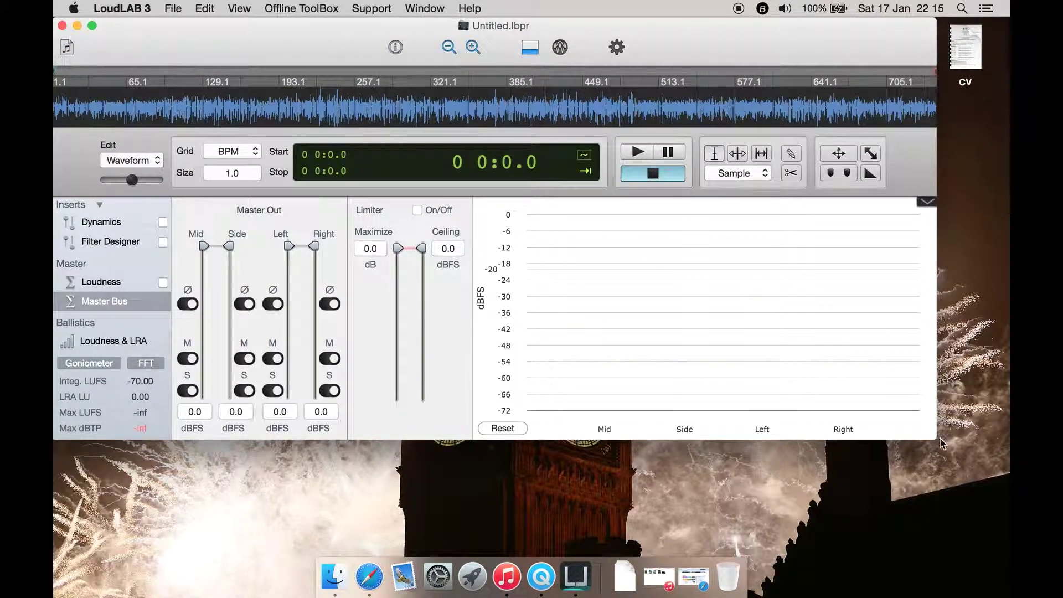
{"action": "left_click_drag", "start_coordinate": [940, 442], "coordinate": [1009, 556]}
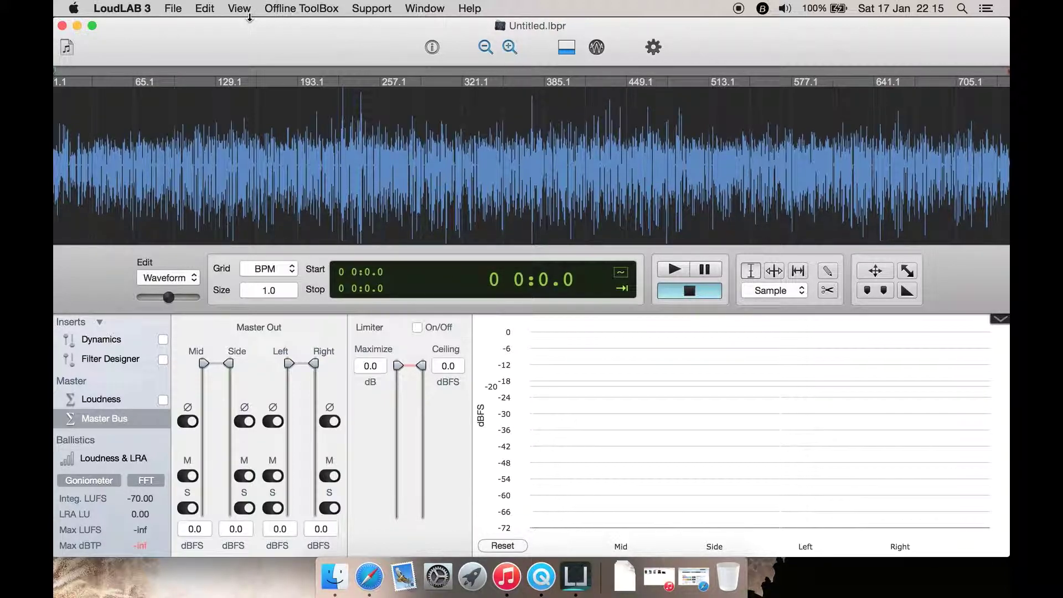
- In Export Audio, review the resampler, sample rate, quality and dither, keeping 64-Bit Resampler, Normal and TPDF
{"action": "left_click", "coordinate": [71, 48]}
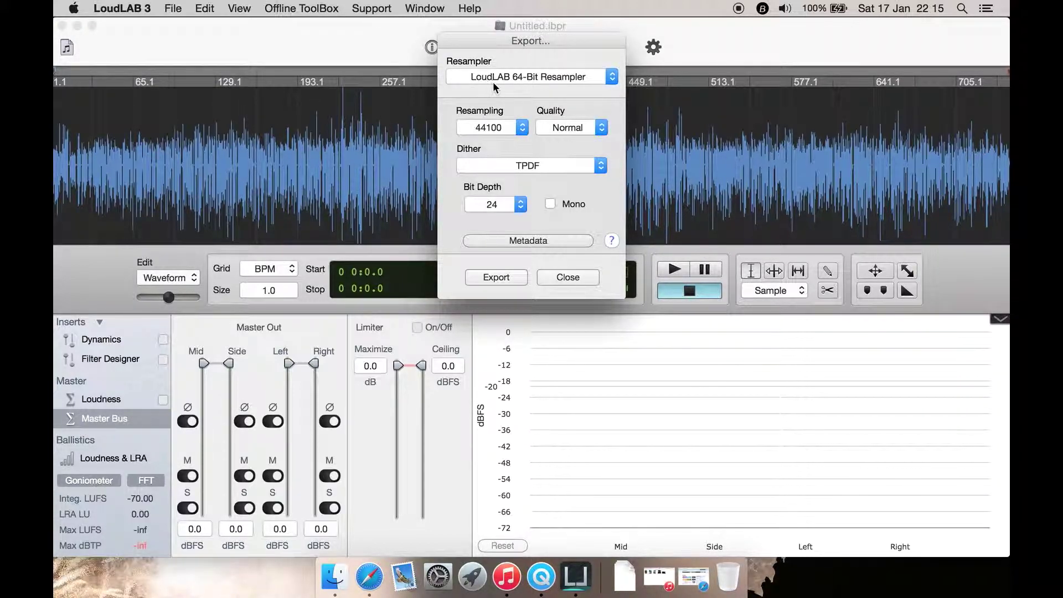
{"action": "left_click", "coordinate": [551, 83]}
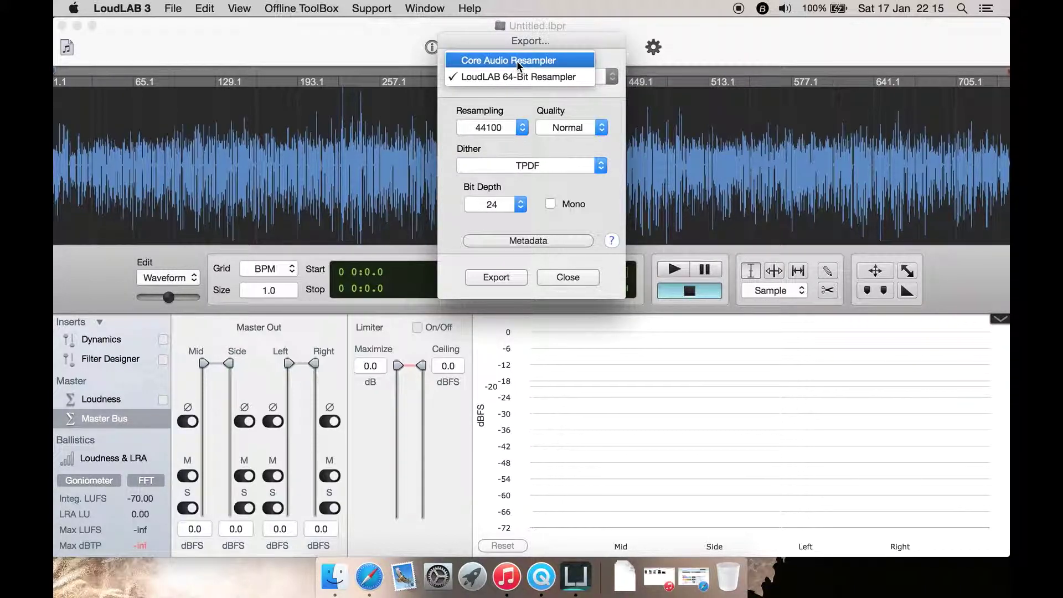
{"action": "left_click", "coordinate": [532, 127]}
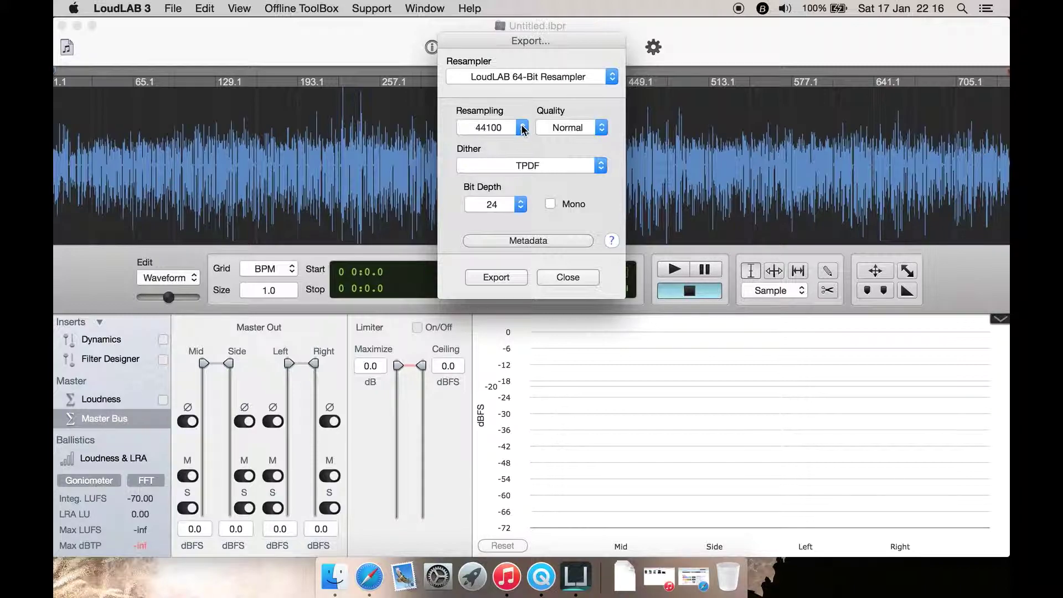
{"action": "left_click", "coordinate": [522, 128]}
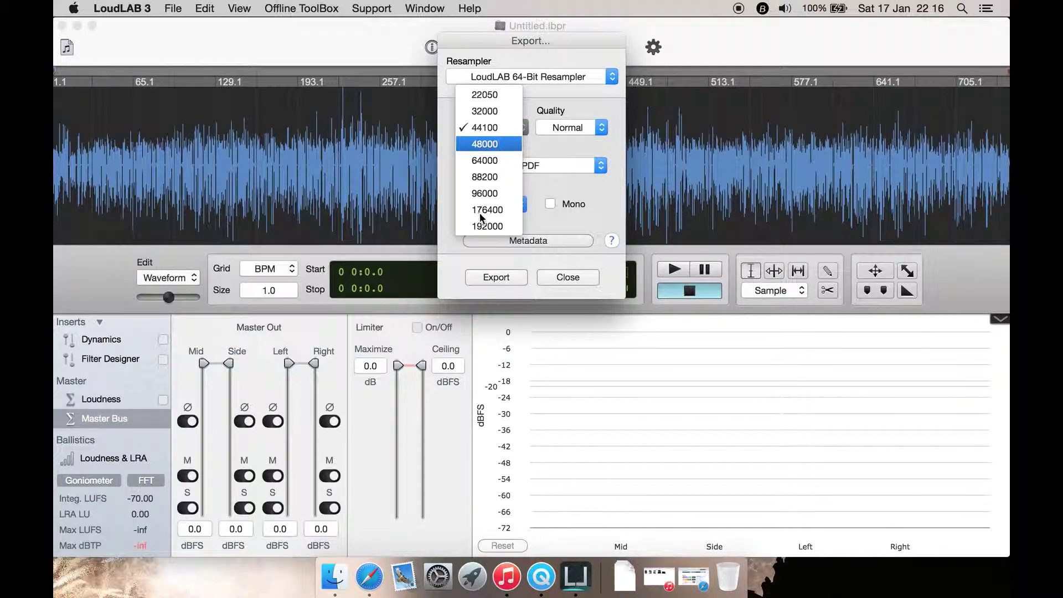
{"action": "left_click", "coordinate": [599, 129]}
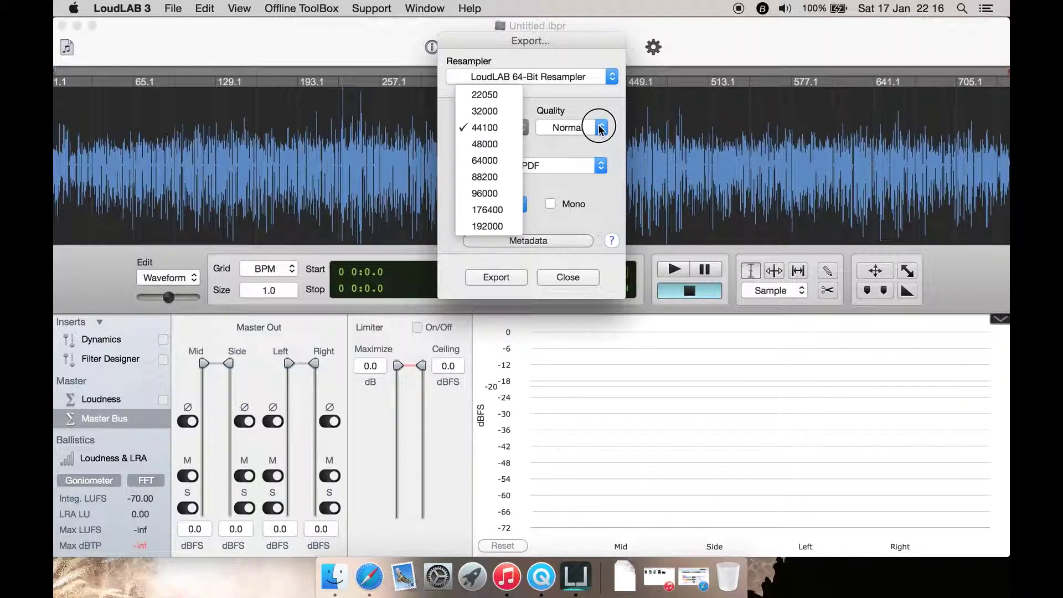
{"action": "left_click", "coordinate": [600, 129]}
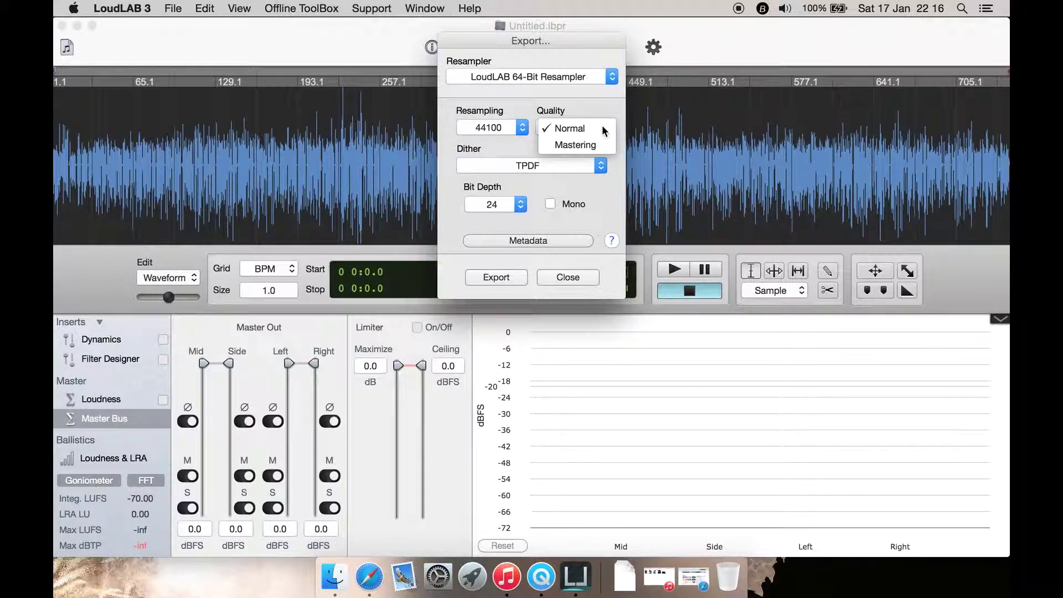
{"action": "left_click", "coordinate": [602, 130]}
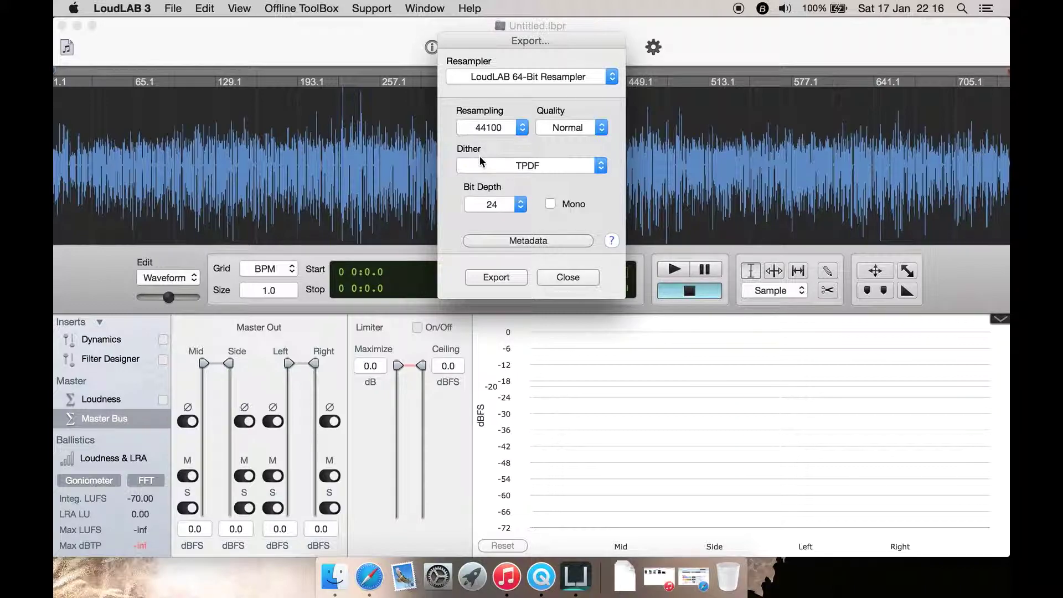
{"action": "left_click", "coordinate": [600, 166]}
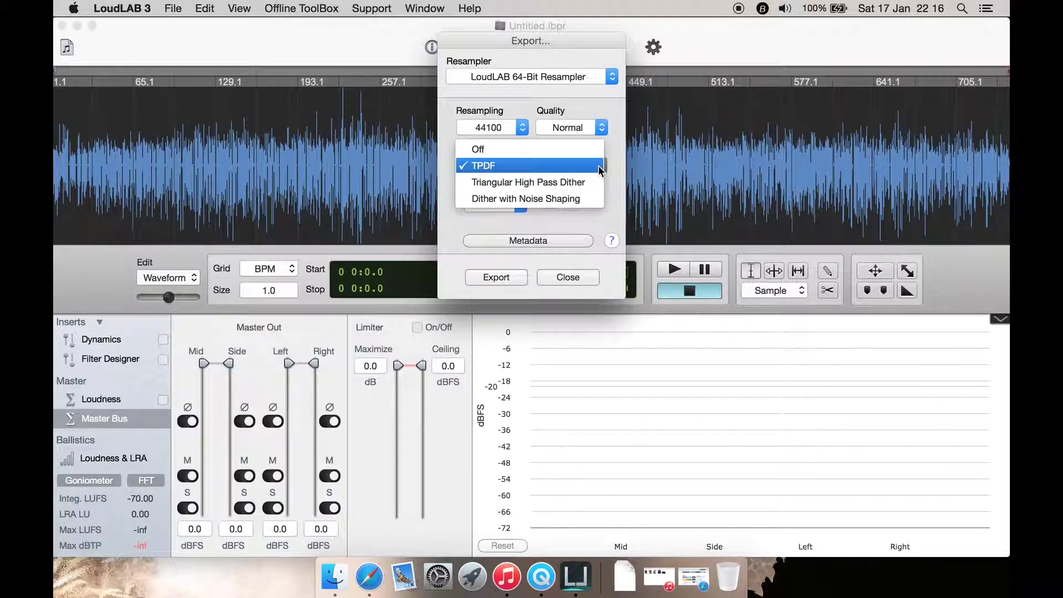
{"action": "left_click", "coordinate": [616, 212]}
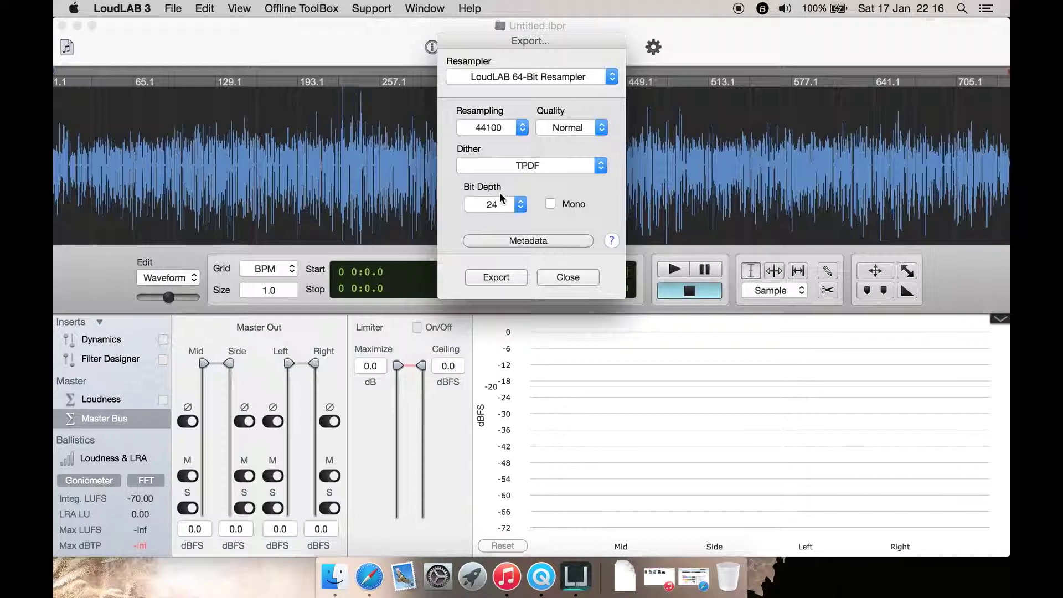
- Set export bit depth to 16, make it mono, and show the metadata fields
{"action": "left_click", "coordinate": [520, 204]}
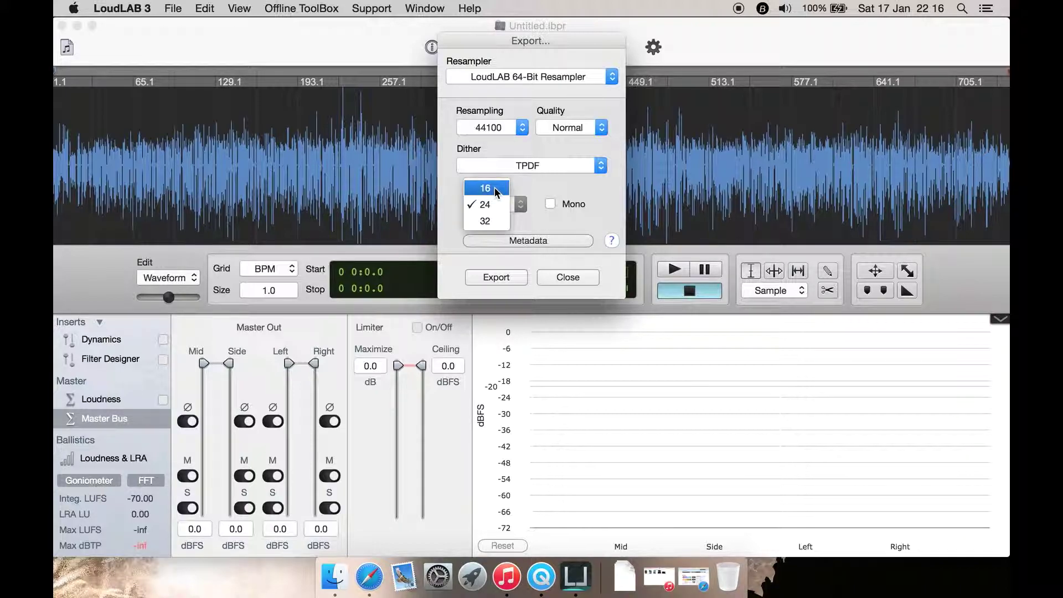
{"action": "left_click", "coordinate": [497, 189]}
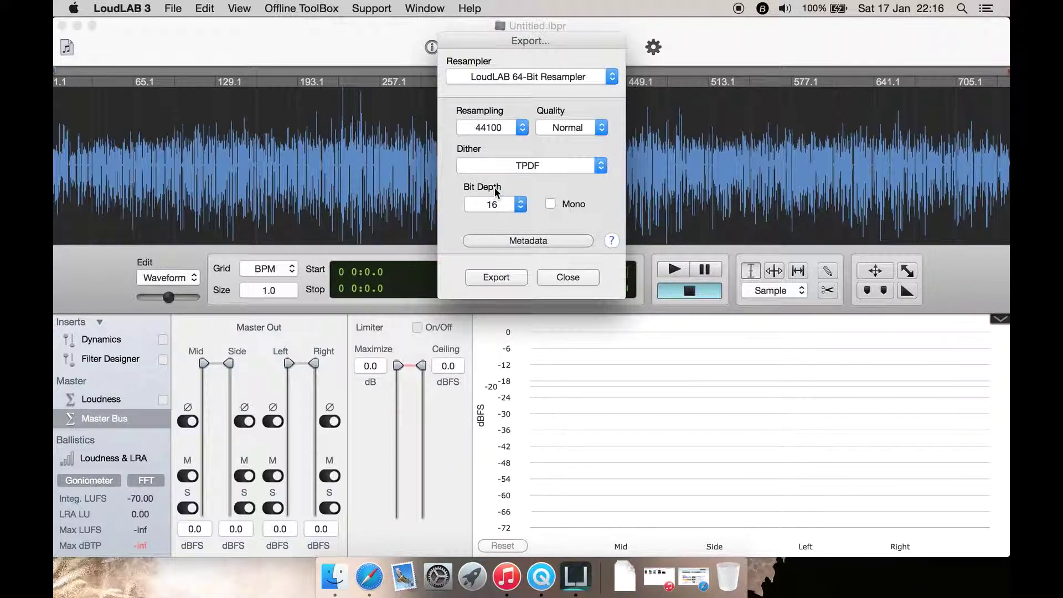
{"action": "left_click", "coordinate": [550, 205]}
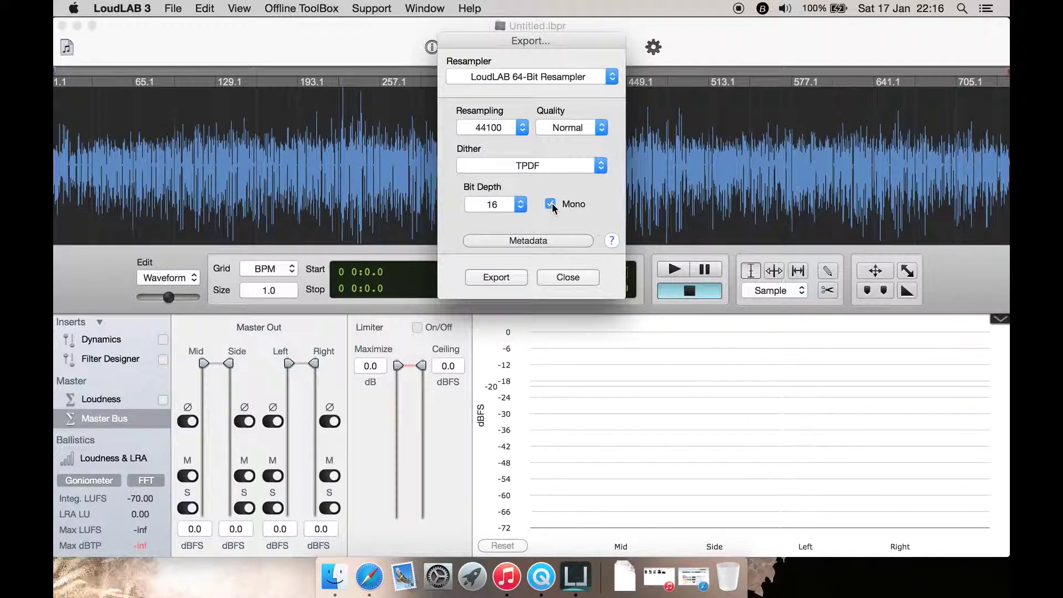
{"action": "left_click", "coordinate": [534, 241]}
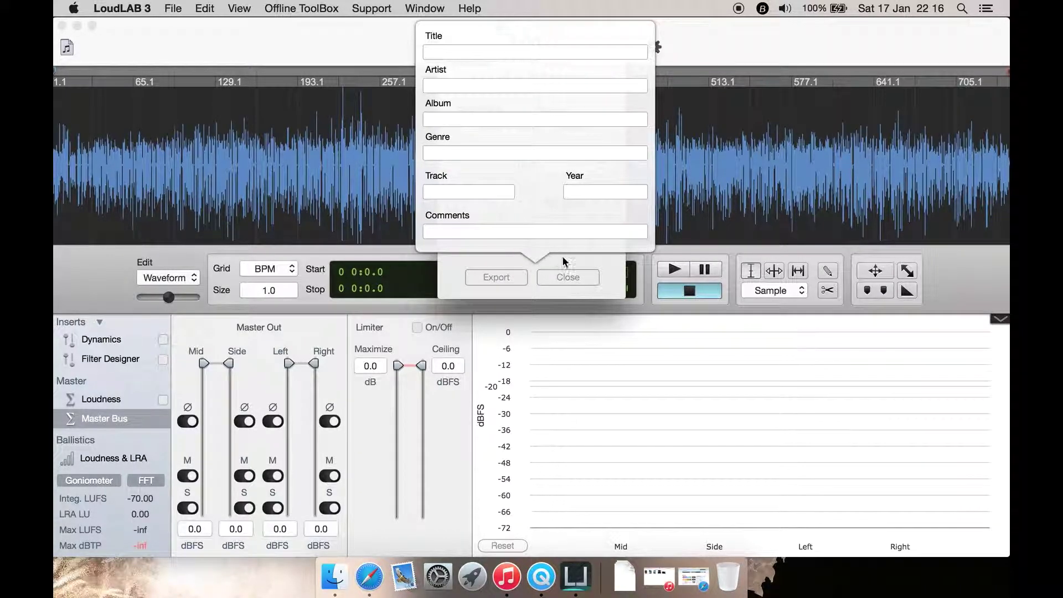
- Dismiss the Metadata popover and close the Export dialog without exporting
{"action": "left_click", "coordinate": [569, 277]}
{"action": "left_click", "coordinate": [569, 278]}
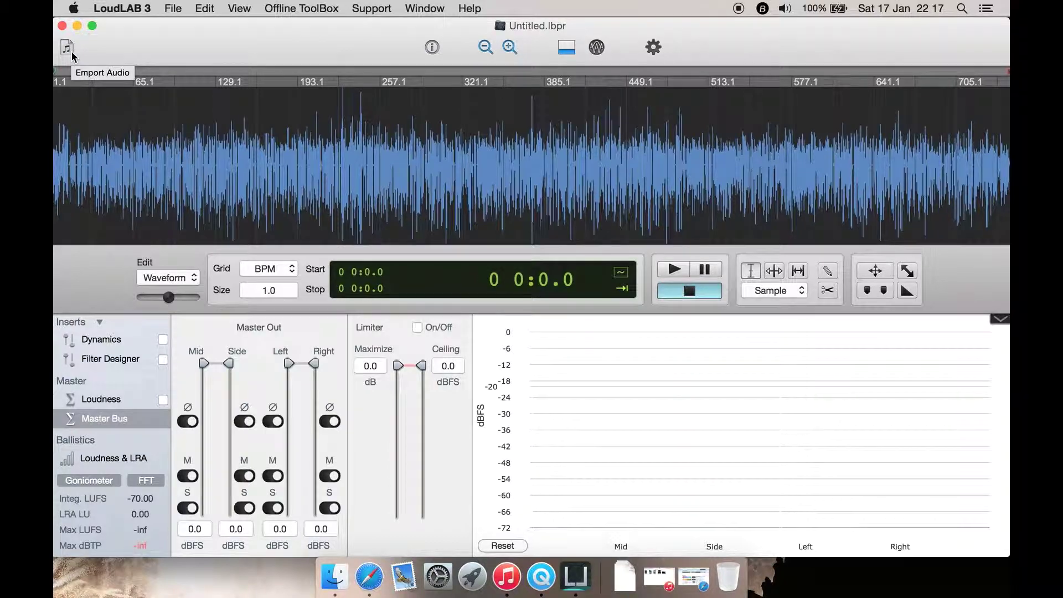
- Open and close the AFInfo window, then zoom in five steps to roughly 345–401
{"action": "left_click", "coordinate": [431, 48]}
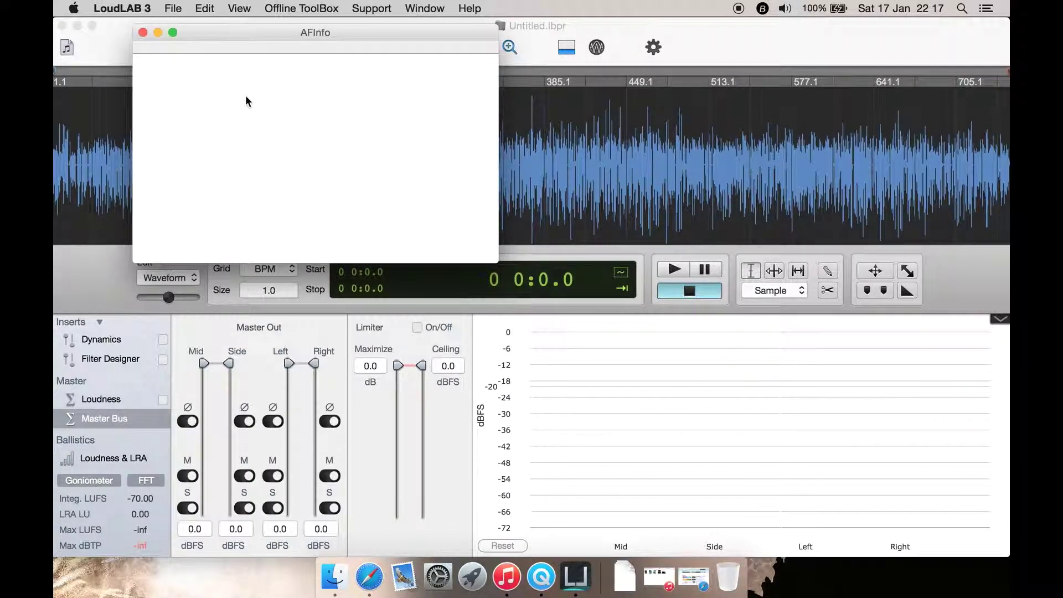
{"action": "left_click", "coordinate": [143, 32]}
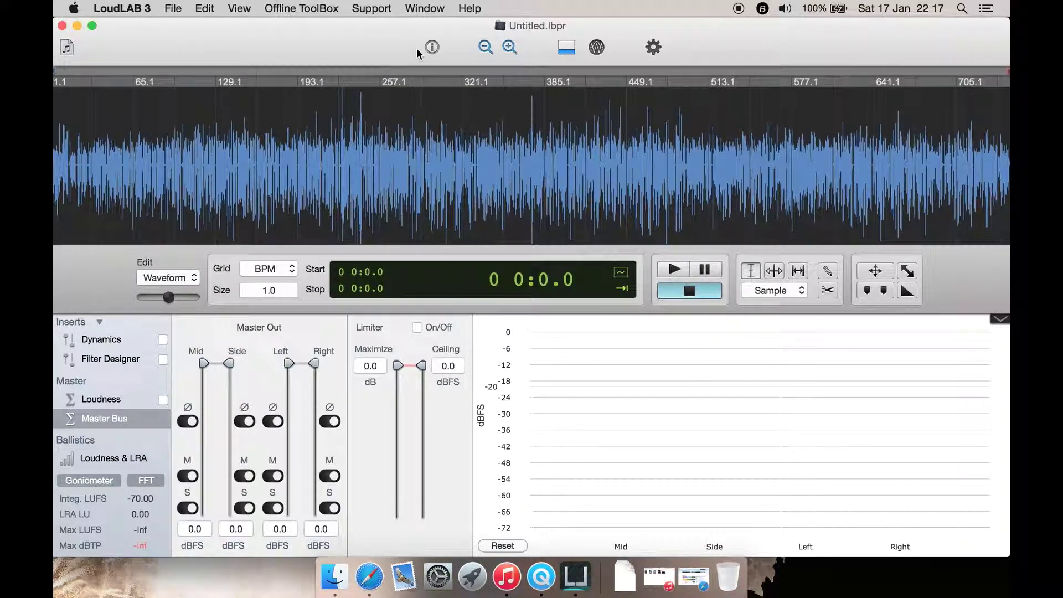
{"action": "left_click", "coordinate": [509, 47]}
{"action": "left_click", "coordinate": [510, 47]}
{"action": "left_click", "coordinate": [510, 47]}
{"action": "left_click", "coordinate": [509, 47]}
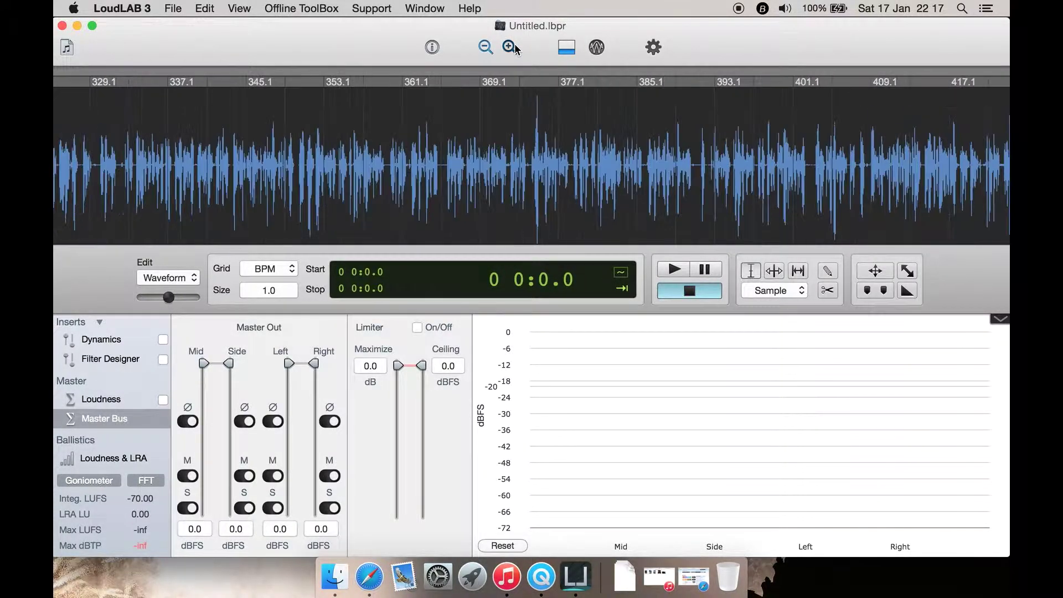
{"action": "left_click", "coordinate": [509, 47]}
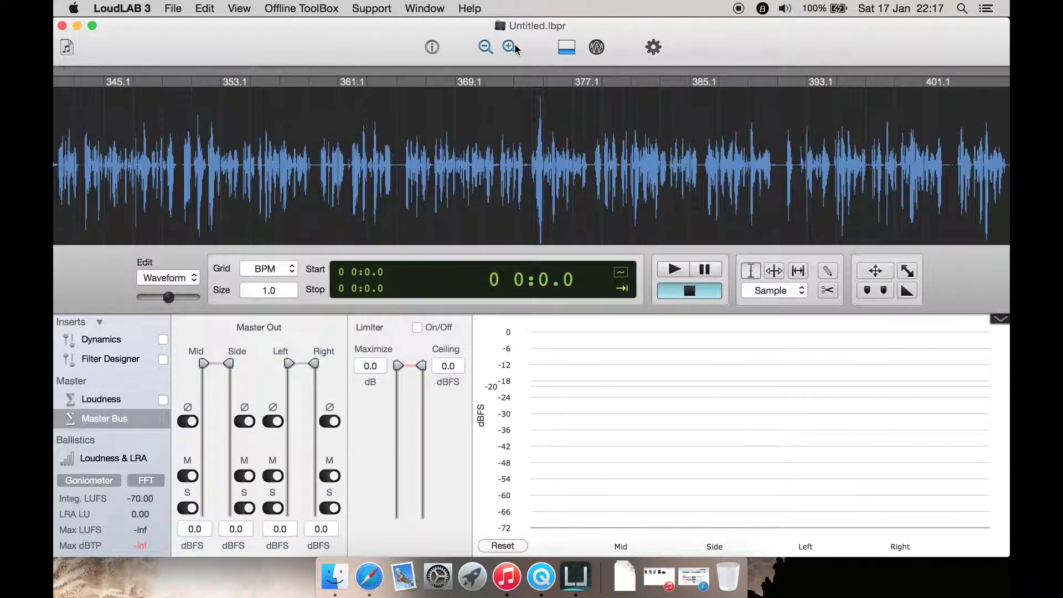
{"action": "left_click", "coordinate": [567, 52]}
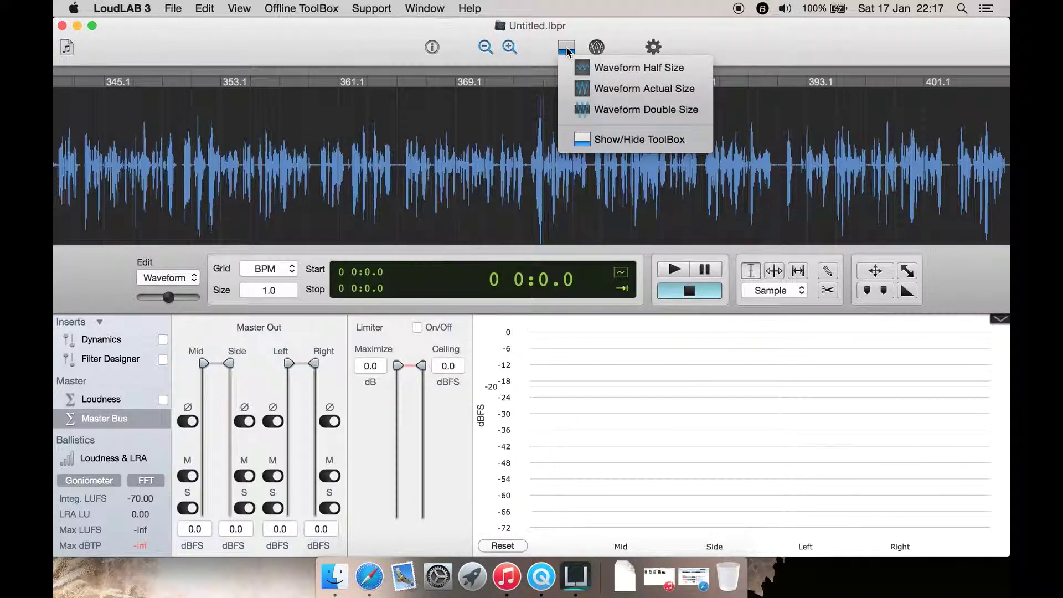
{"action": "left_click", "coordinate": [594, 74]}
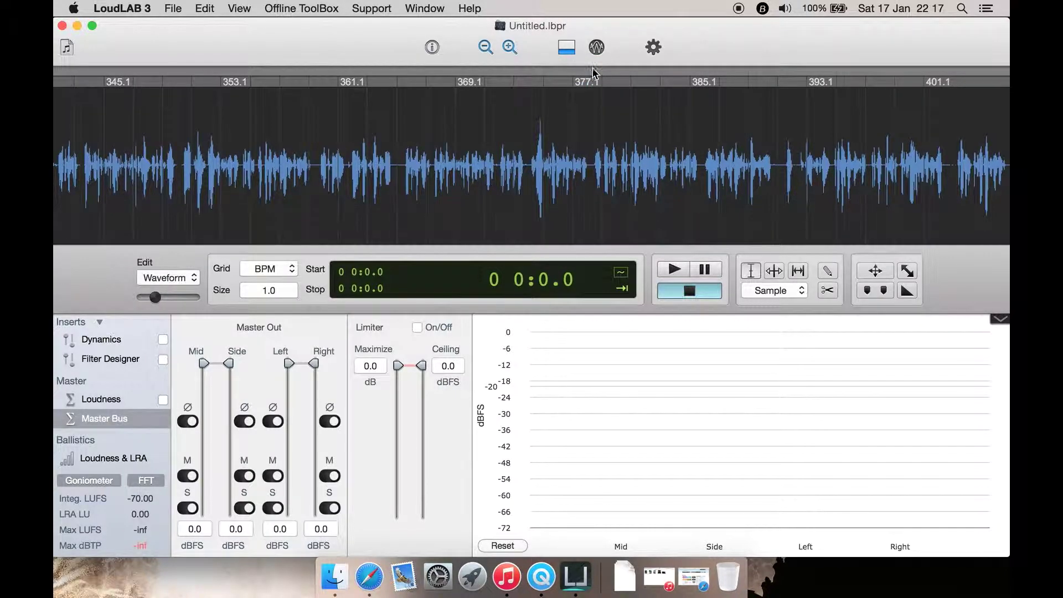
{"action": "left_click", "coordinate": [577, 54]}
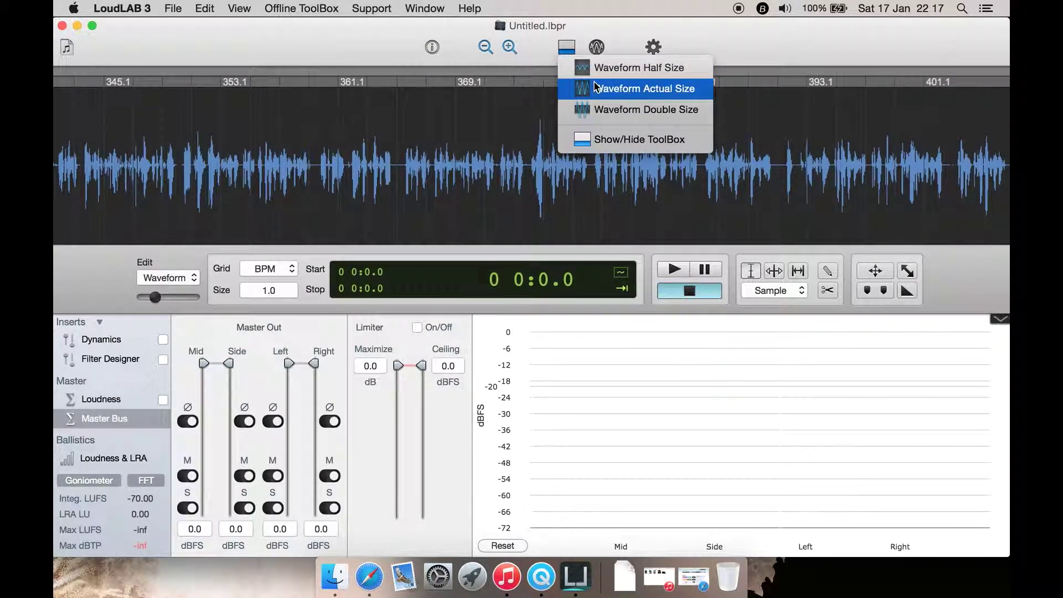
{"action": "left_click", "coordinate": [594, 86]}
{"action": "left_click", "coordinate": [577, 55]}
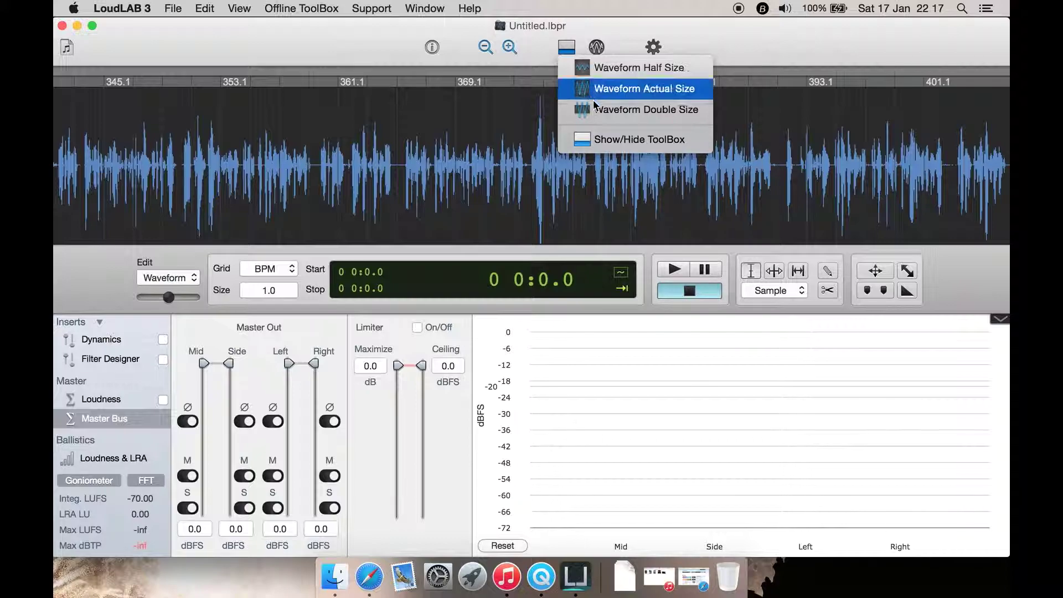
{"action": "left_click", "coordinate": [600, 110]}
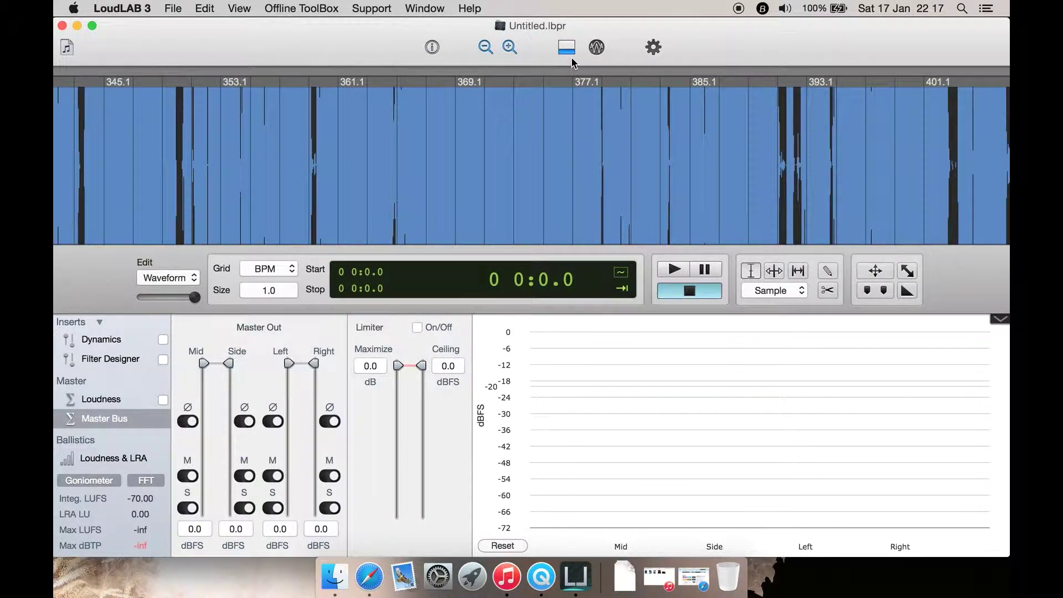
{"action": "left_click", "coordinate": [567, 48]}
{"action": "left_click", "coordinate": [575, 68]}
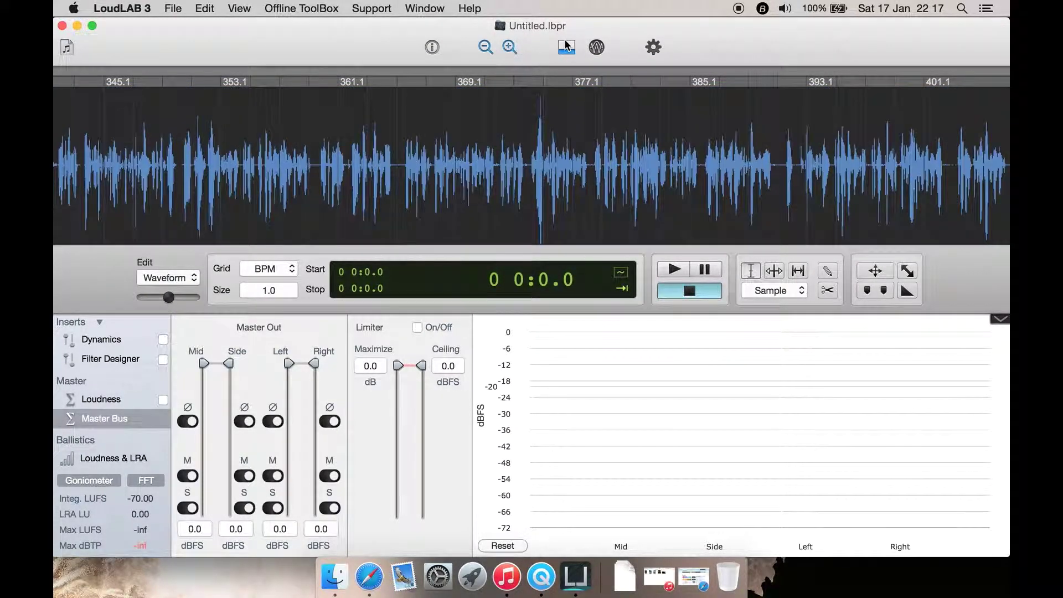
{"action": "left_click", "coordinate": [567, 47]}
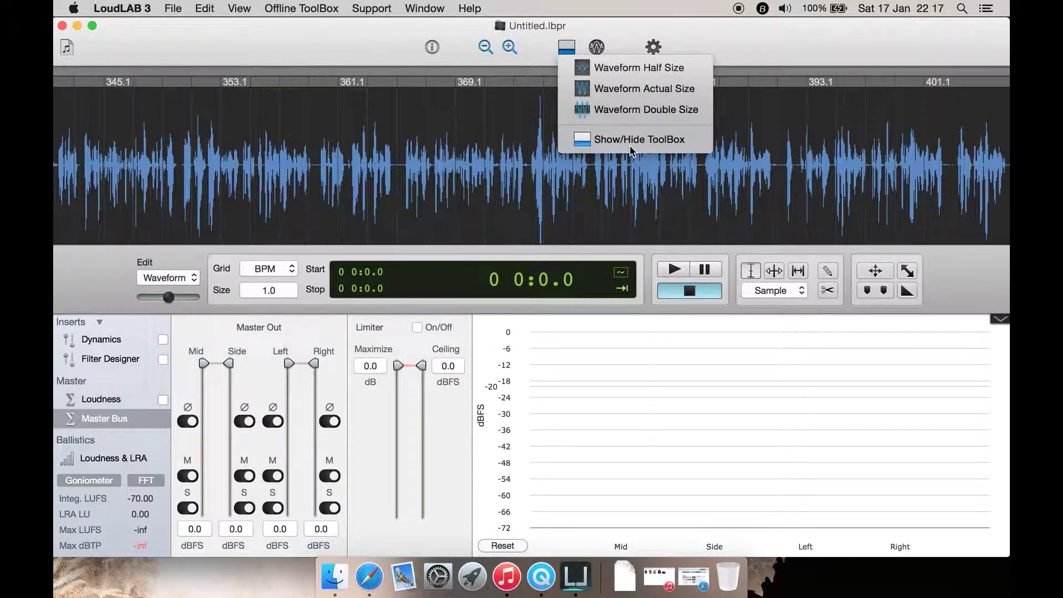
{"action": "left_click", "coordinate": [630, 145]}
{"action": "left_click", "coordinate": [570, 52]}
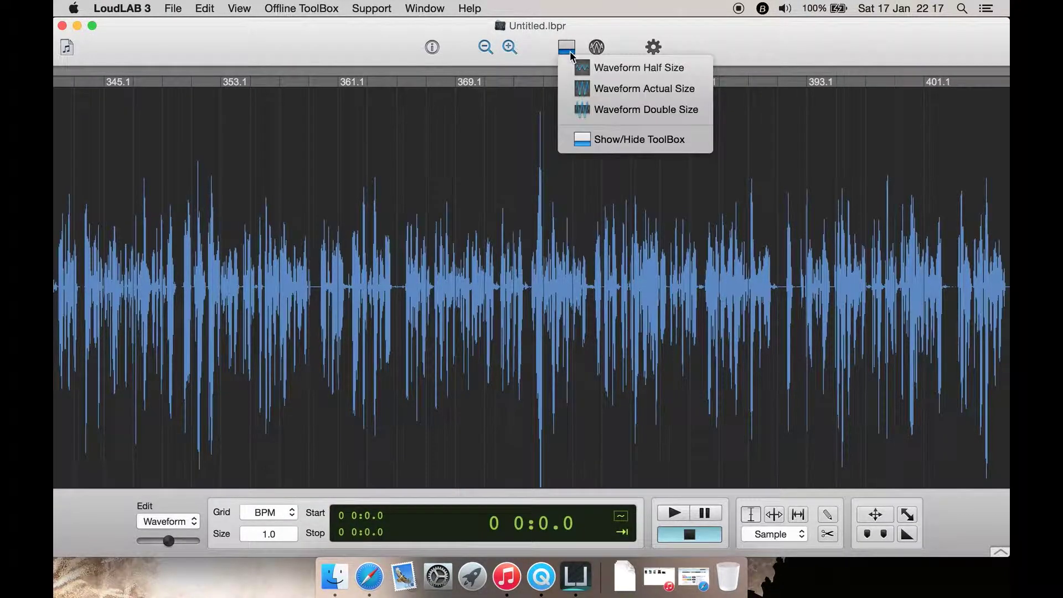
{"action": "left_click", "coordinate": [609, 139]}
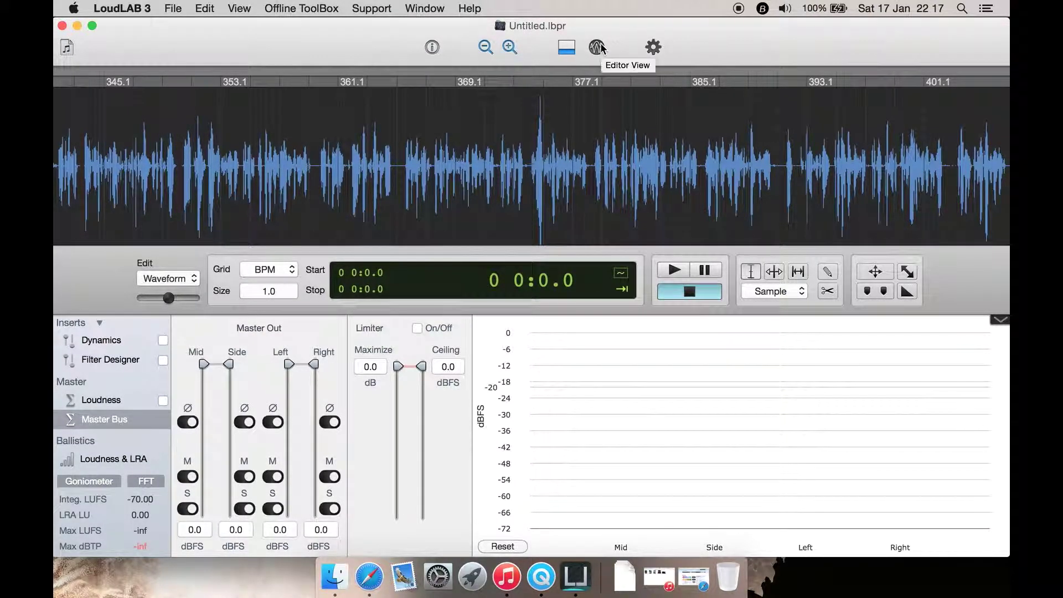
{"action": "left_click", "coordinate": [601, 48]}
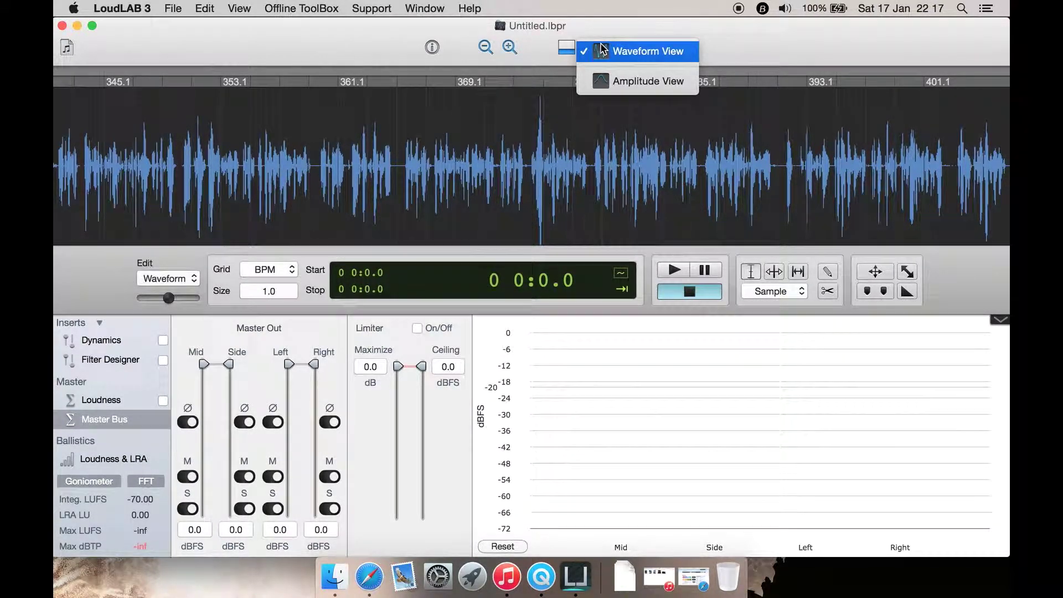
{"action": "left_click", "coordinate": [653, 82]}
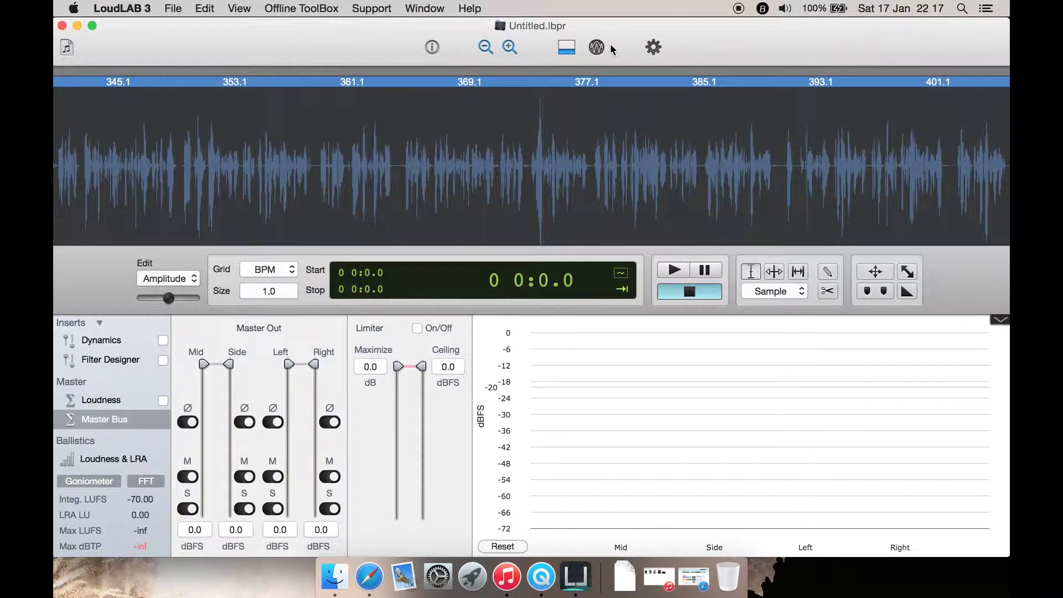
{"action": "left_click", "coordinate": [597, 50]}
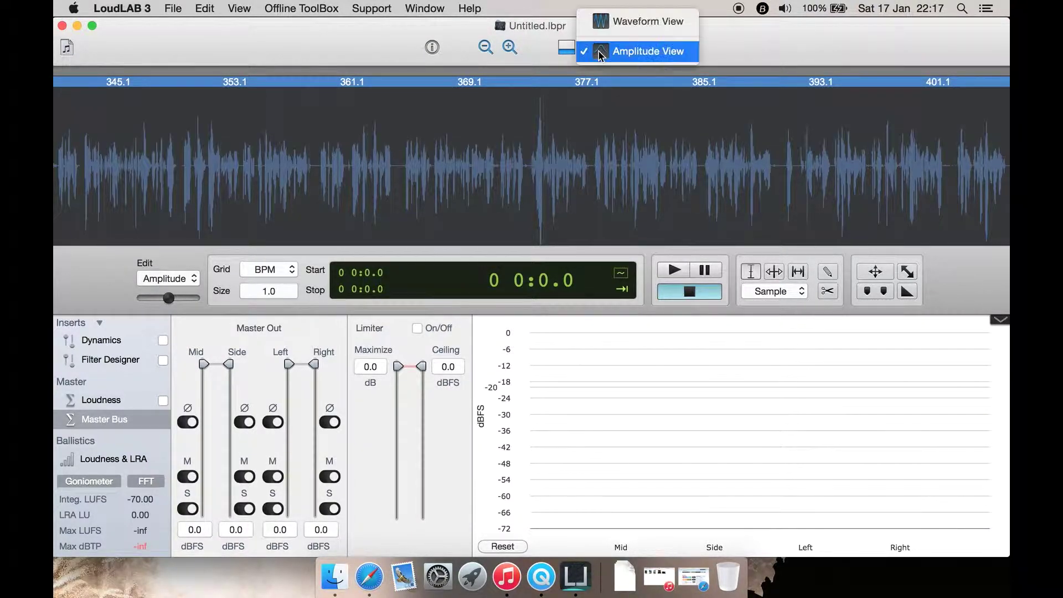
{"action": "left_click", "coordinate": [641, 58]}
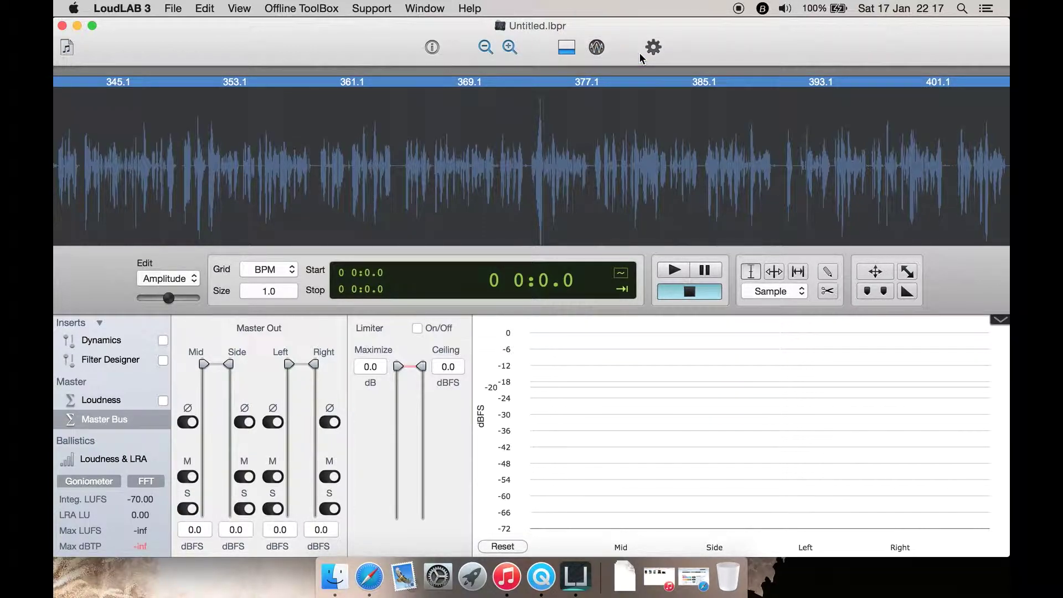
{"action": "left_click", "coordinate": [596, 47]}
{"action": "left_click", "coordinate": [623, 23]}
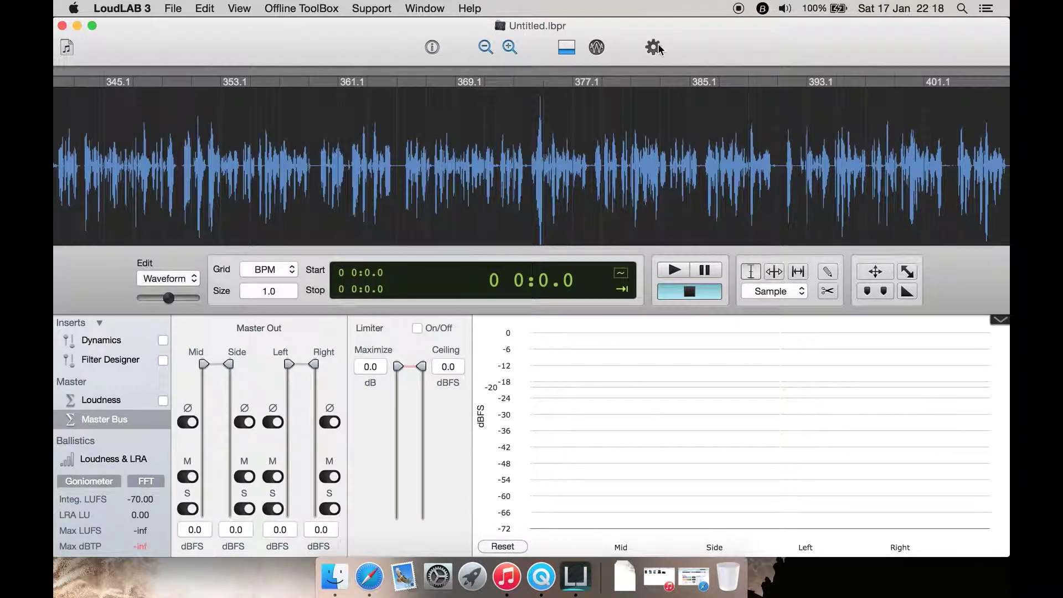
- Set the Project Properties audio input device to Blue Snowball and close the dialog
{"action": "left_click", "coordinate": [653, 47]}
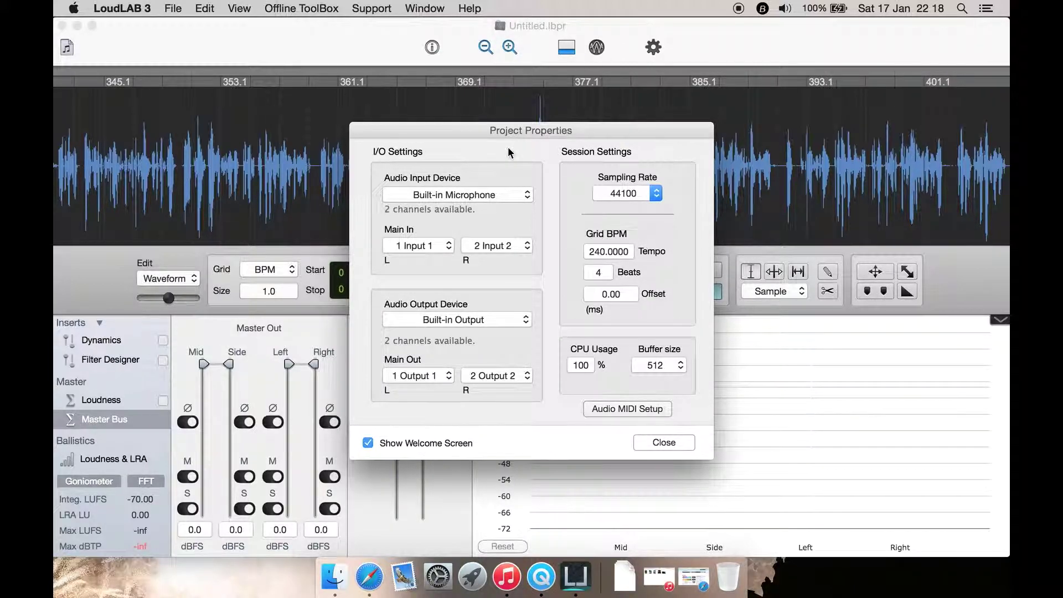
{"action": "left_click", "coordinate": [507, 195]}
{"action": "left_click", "coordinate": [450, 212]}
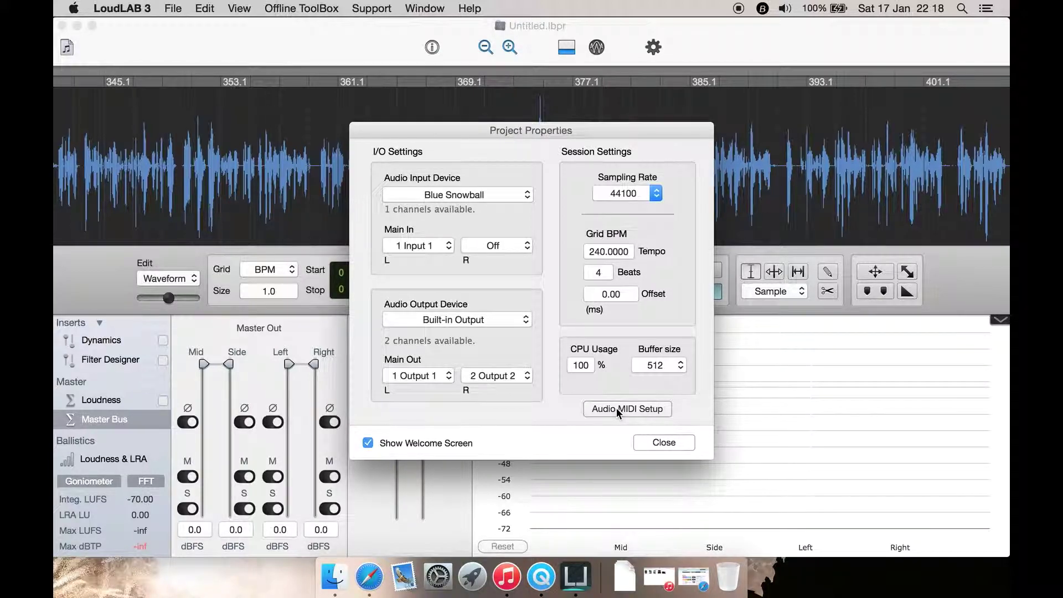
{"action": "left_click", "coordinate": [649, 444]}
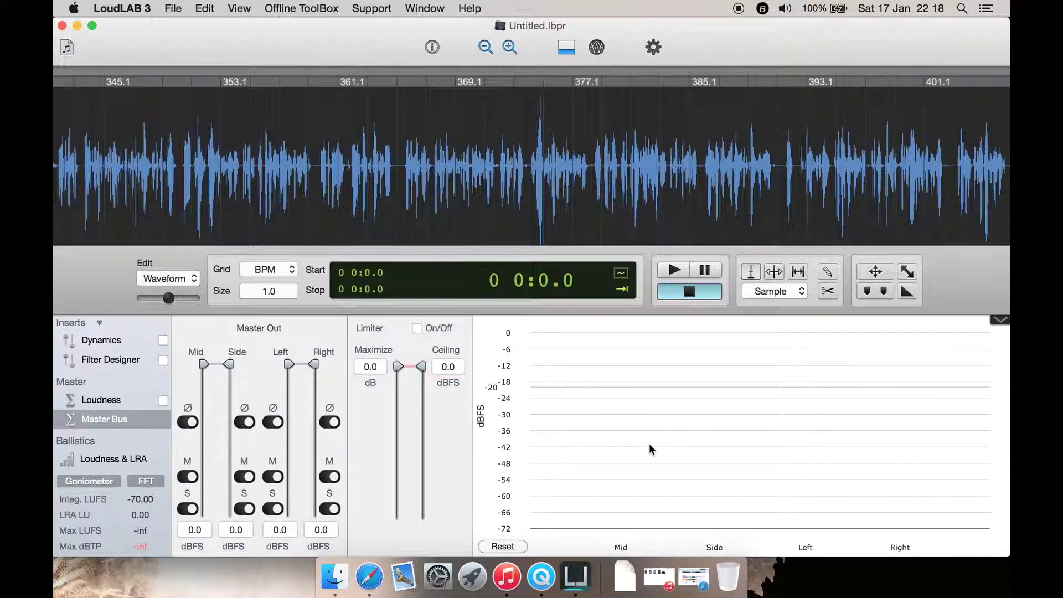
- Toggle the edit mode between Amplitude and Waveform, ending on Waveform, and heighten the waveform display
{"action": "left_click", "coordinate": [177, 277]}
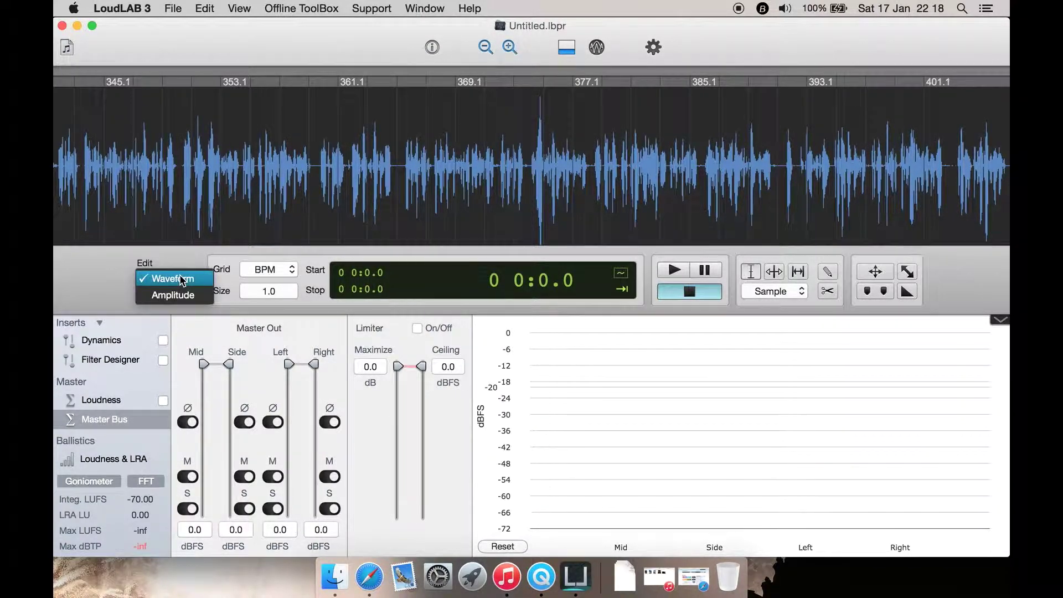
{"action": "left_click", "coordinate": [184, 298]}
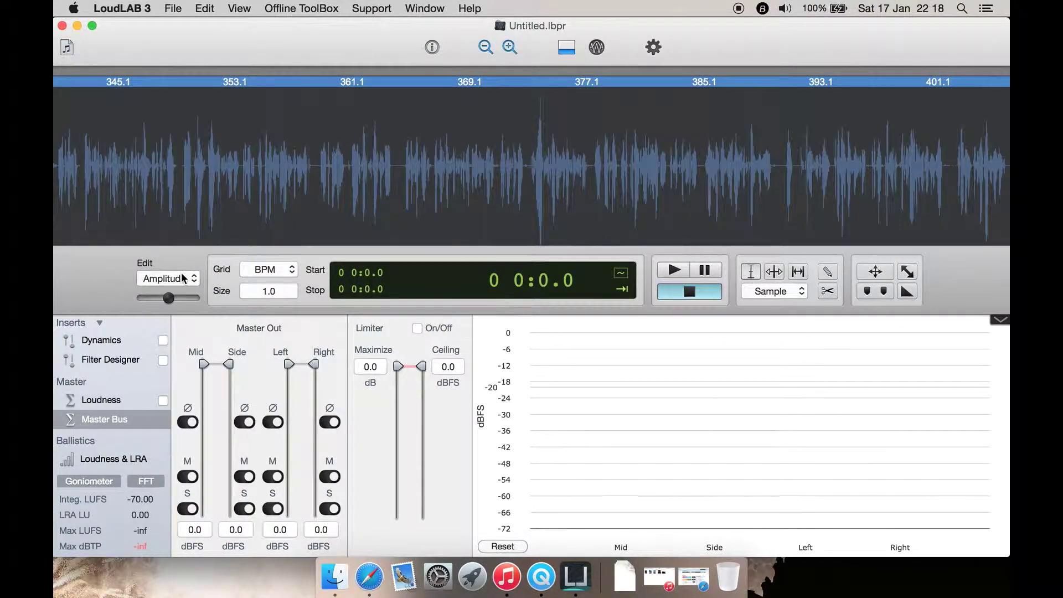
{"action": "left_click", "coordinate": [178, 278]}
{"action": "left_click", "coordinate": [180, 272]}
{"action": "left_click", "coordinate": [179, 275]}
{"action": "left_click", "coordinate": [179, 266]}
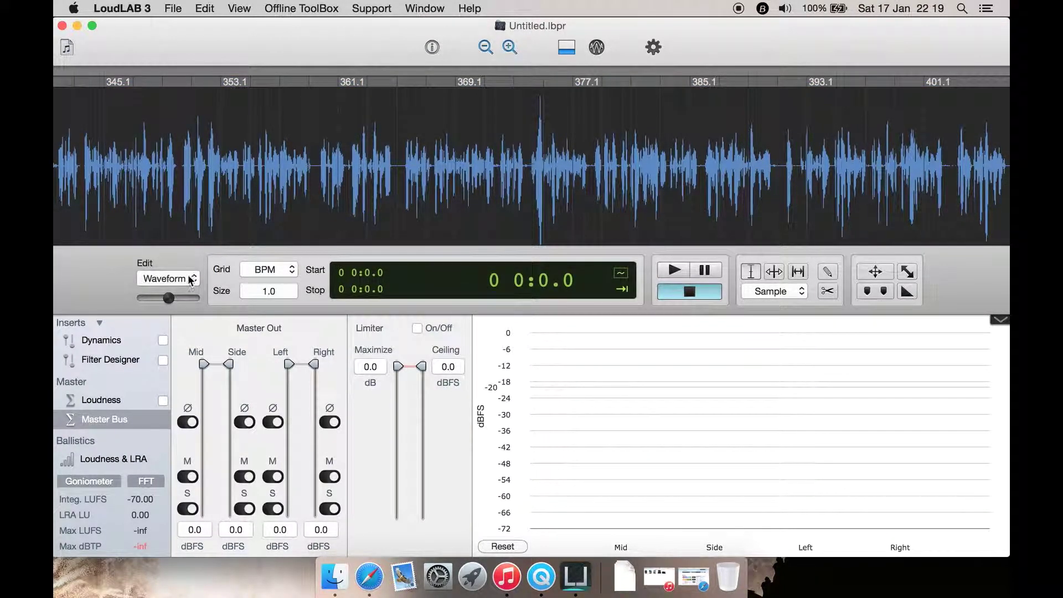
{"action": "left_click_drag", "start_coordinate": [169, 299], "coordinate": [170, 299]}
- Check the grid (keeping BPM) and snapping options unchanged, then open the Fade Editor
{"action": "left_click", "coordinate": [273, 270]}
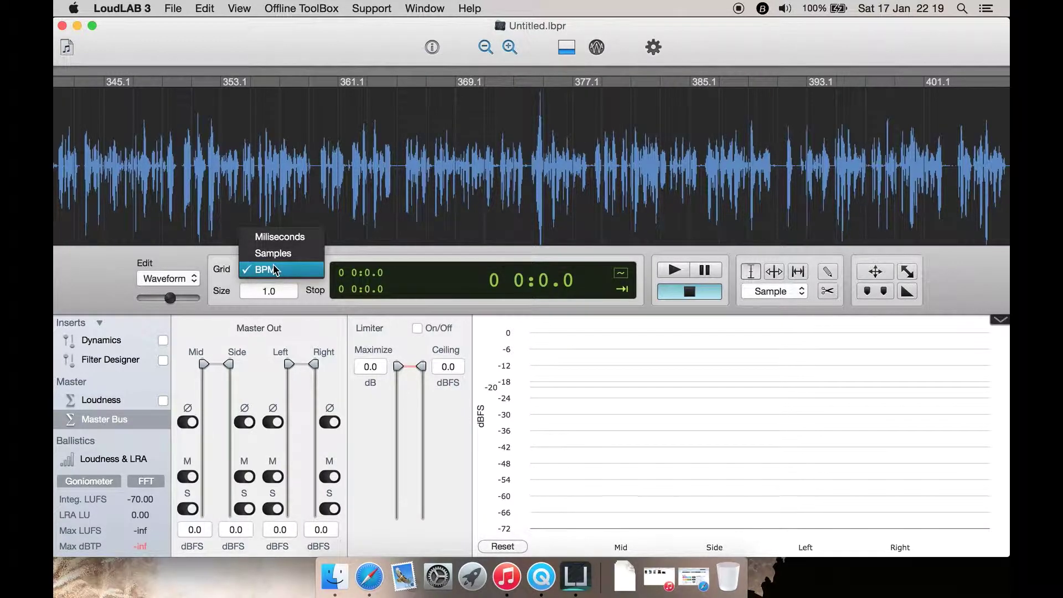
{"action": "left_click", "coordinate": [305, 299]}
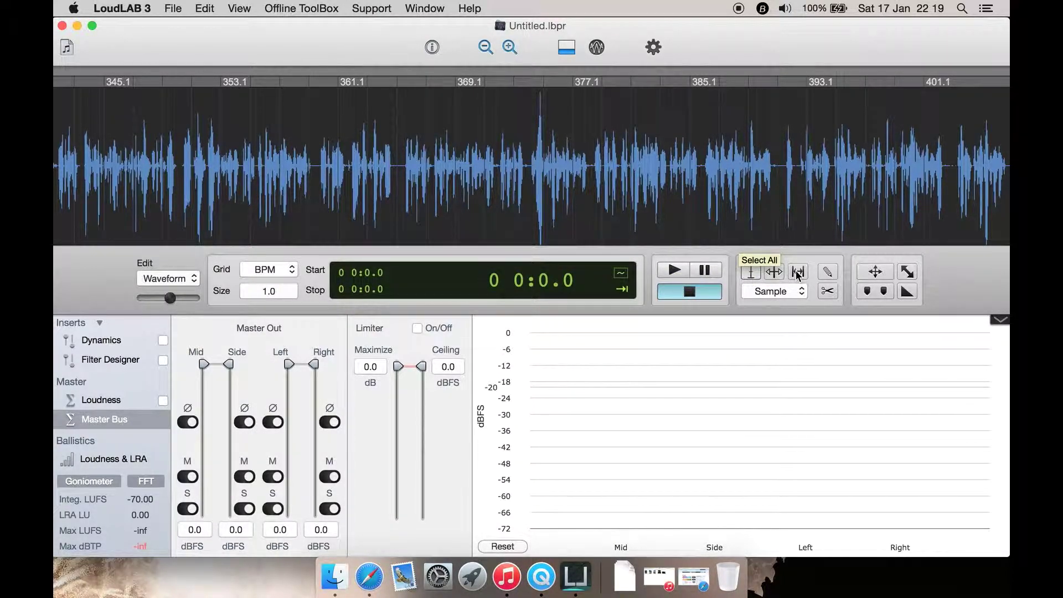
{"action": "left_click", "coordinate": [799, 291]}
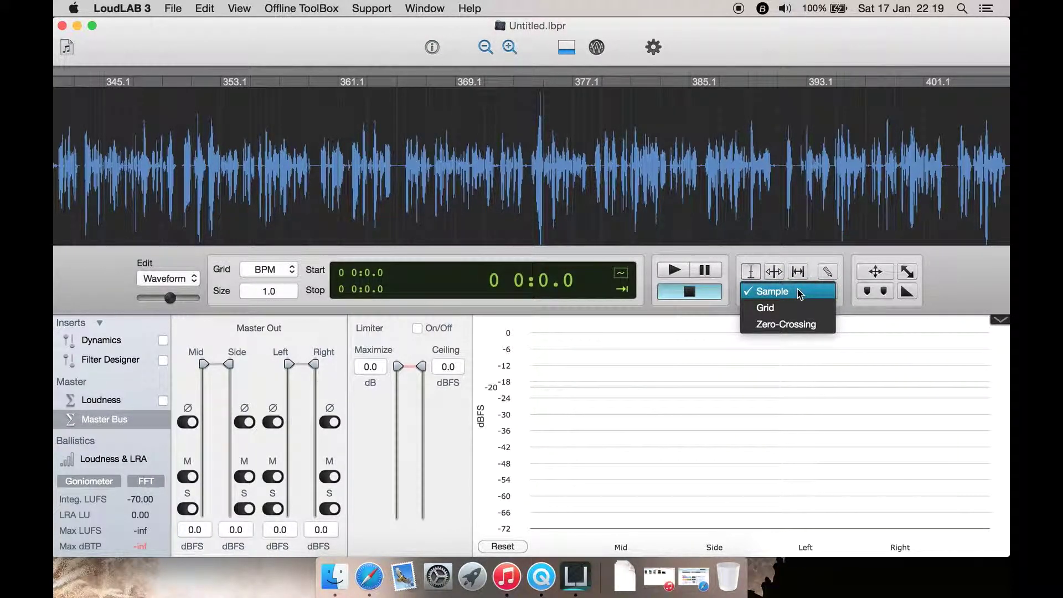
{"action": "left_click", "coordinate": [930, 278]}
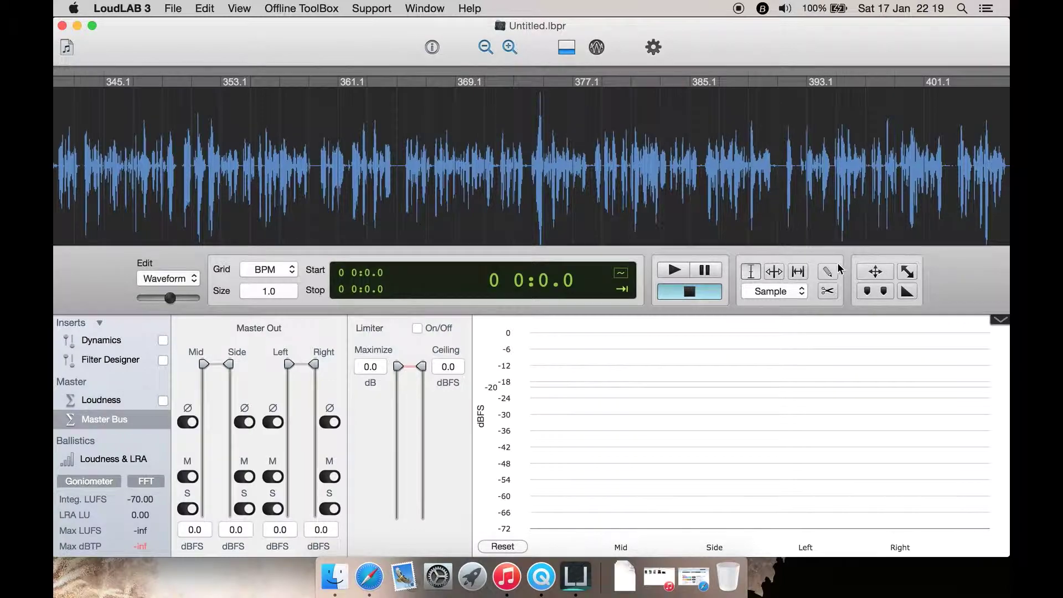
{"action": "left_click", "coordinate": [909, 292]}
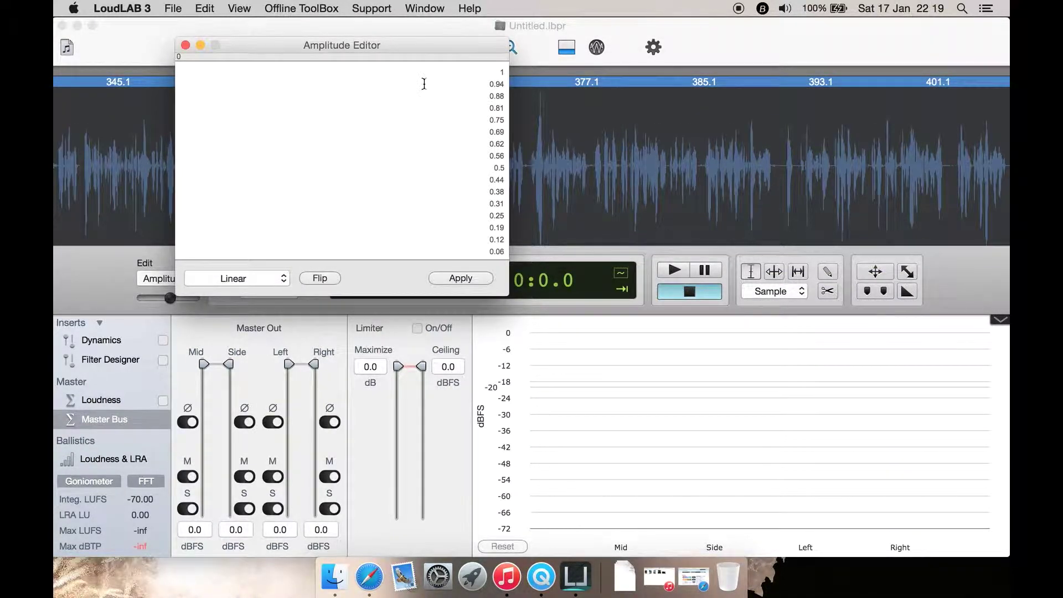
- Close the Amplitude Editor without applying the fade
{"action": "left_click", "coordinate": [186, 46]}
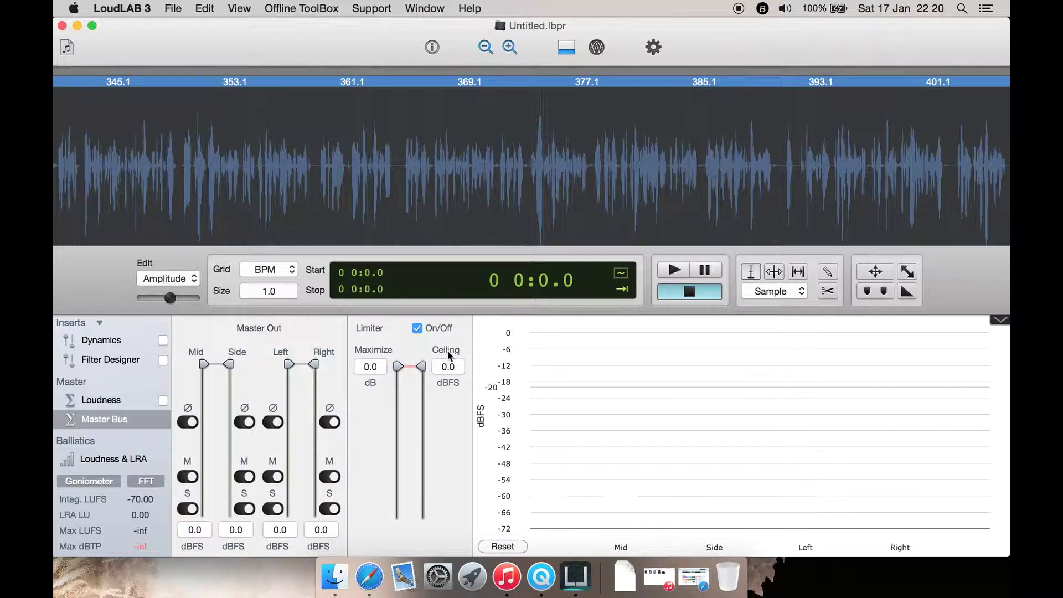
- Turn the Limiter off and show the Dynamics insert's multiband settings
{"action": "left_click", "coordinate": [417, 328]}
{"action": "left_click", "coordinate": [112, 343]}
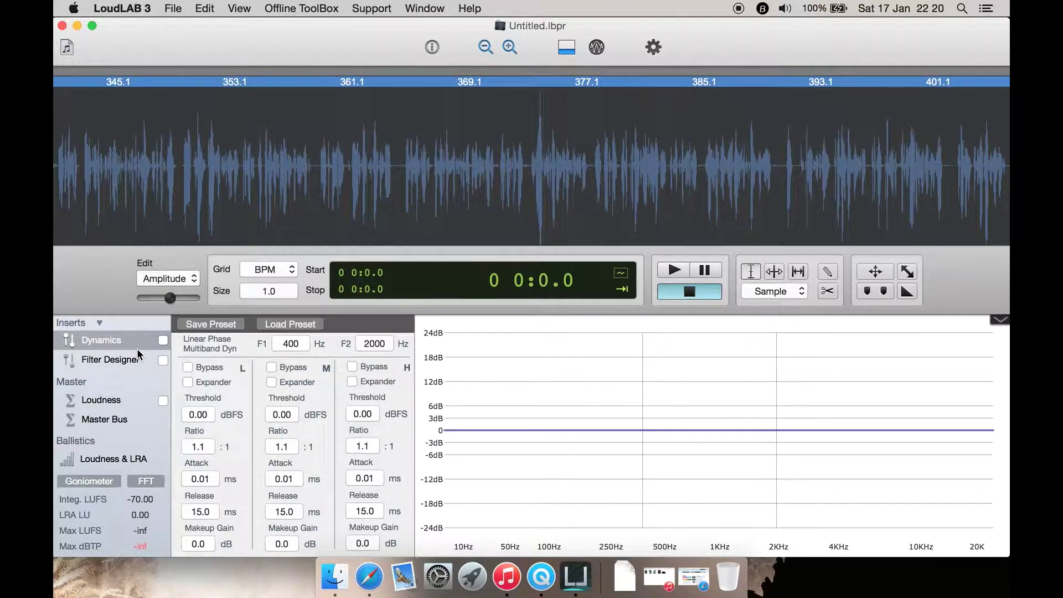
- In Filter Designer, set the 200 Hz band to Q 2.00 and +5.2 dB gain, checking its curve types
{"action": "left_click", "coordinate": [118, 361]}
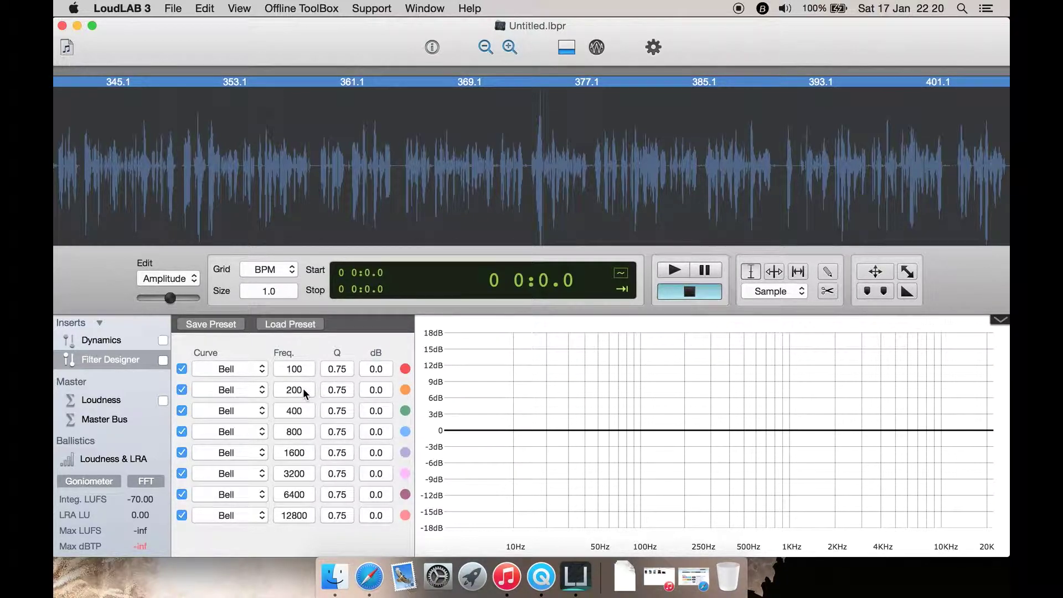
{"action": "left_click", "coordinate": [340, 390]}
{"action": "key", "text": "Down"}
{"action": "key", "text": "Down"}
{"action": "left_click", "coordinate": [376, 390]}
{"action": "left_click_drag", "start_coordinate": [378, 390], "coordinate": [384, 305]}
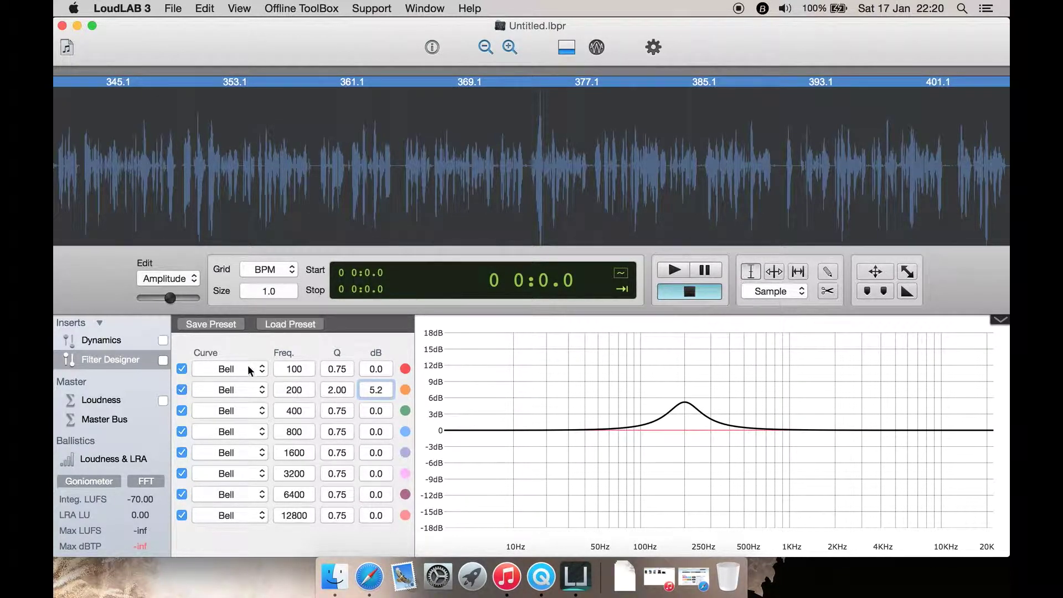
{"action": "left_click", "coordinate": [241, 388]}
- Switch the Loudness Leveler time base to Short-Term and back to Momentary, then view the Master Bus
{"action": "left_click", "coordinate": [113, 400]}
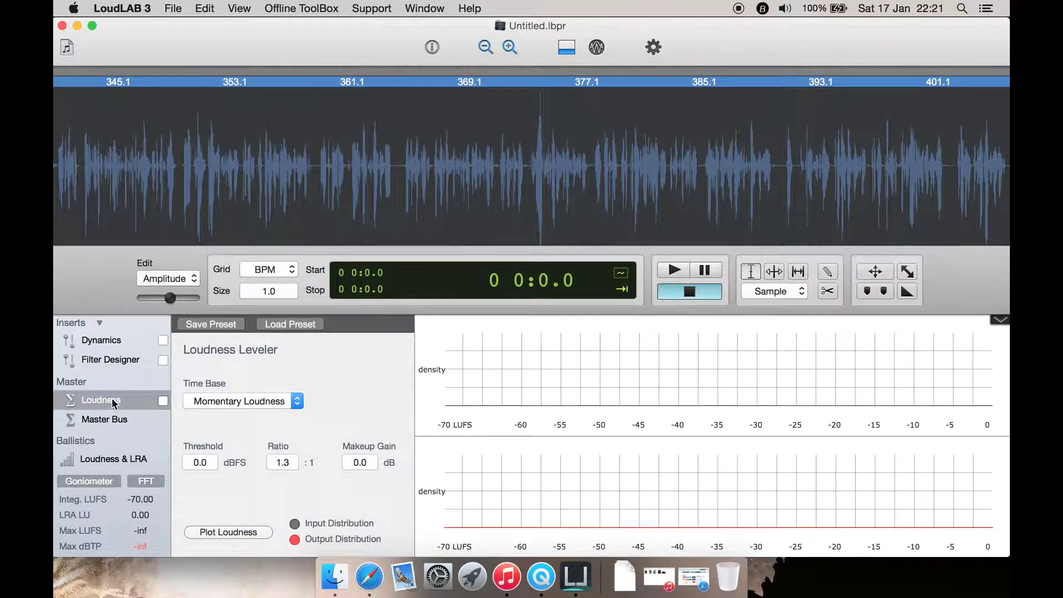
{"action": "left_click", "coordinate": [298, 401]}
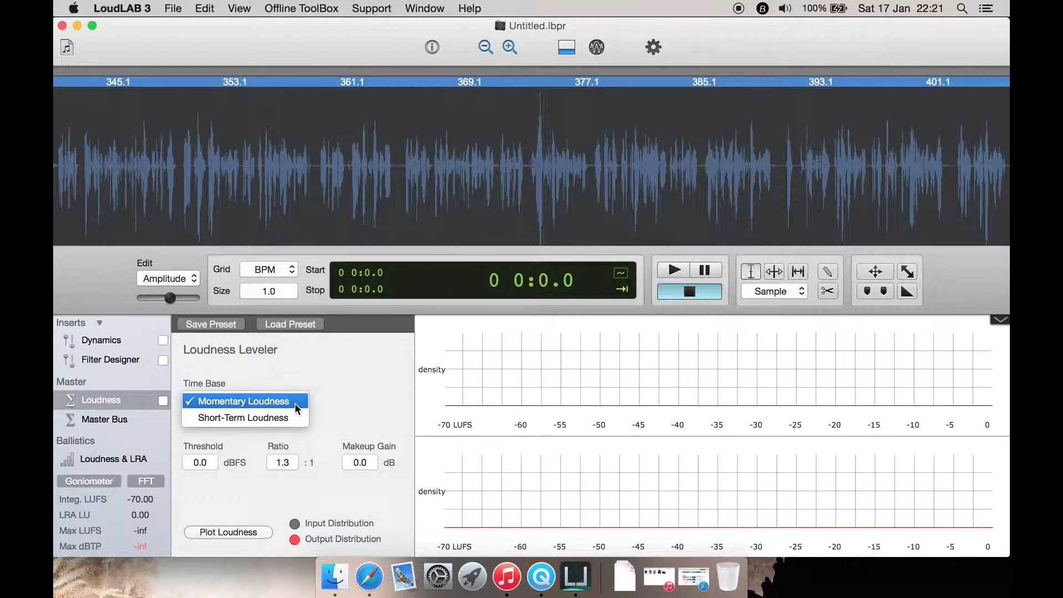
{"action": "left_click", "coordinate": [288, 417]}
{"action": "left_click", "coordinate": [282, 401]}
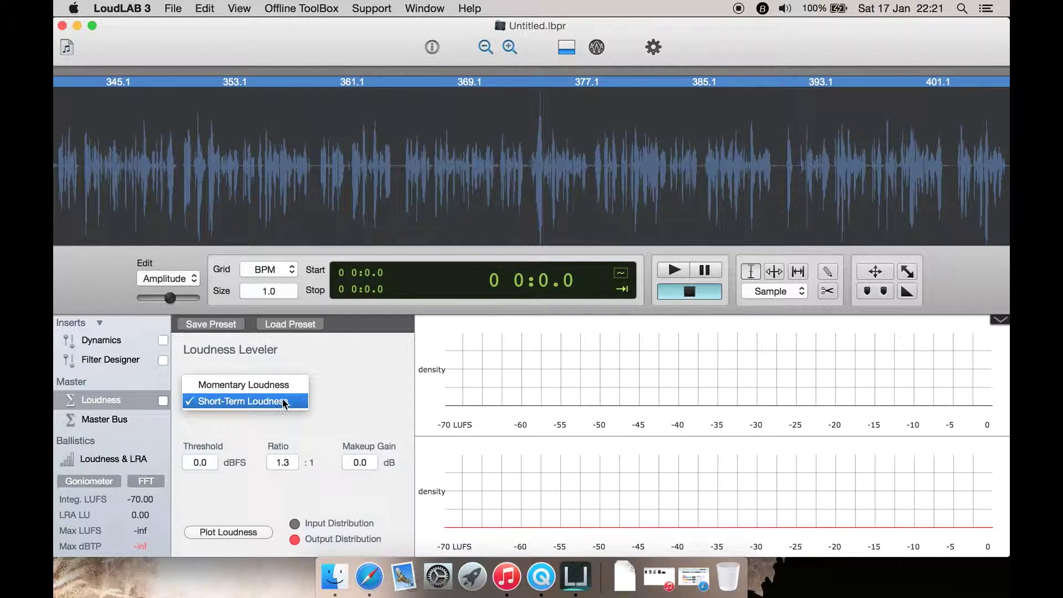
{"action": "left_click", "coordinate": [278, 384]}
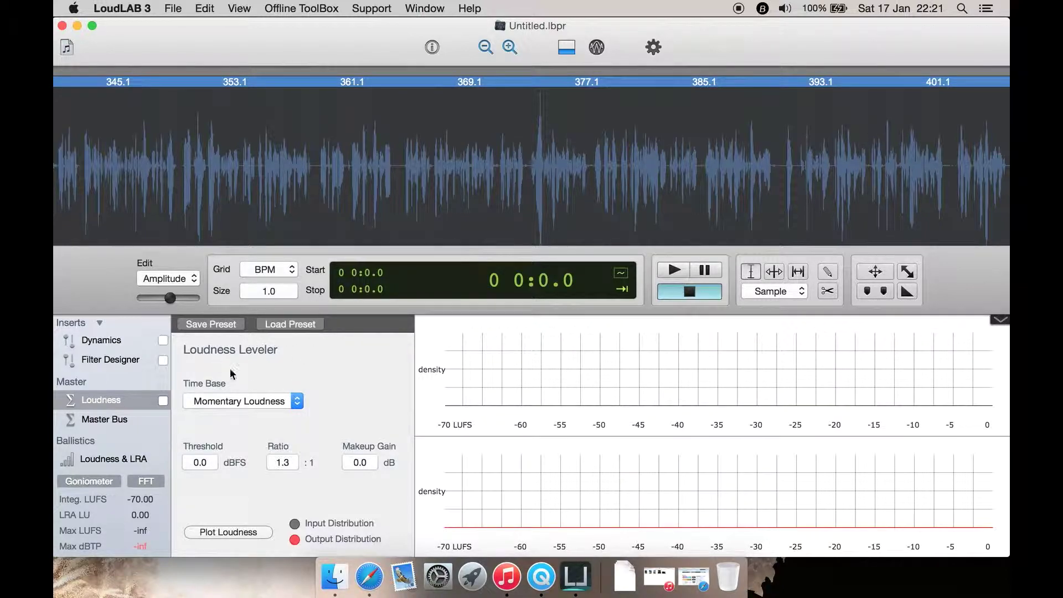
{"action": "left_click", "coordinate": [111, 419]}
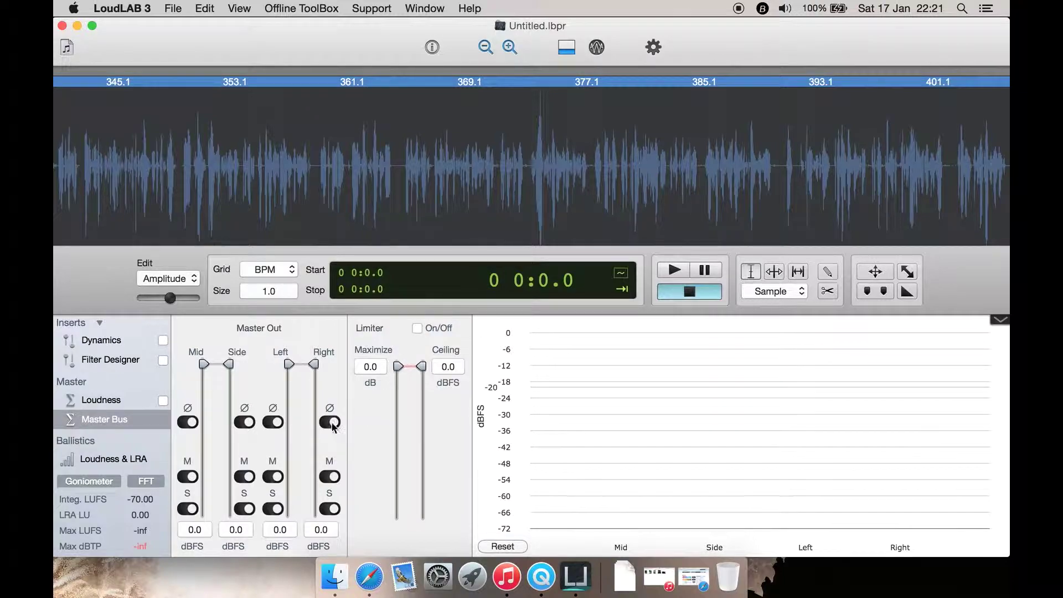
- On the Loudness & LRA meters, open and close the Mode and Meter Scale lists unchanged
{"action": "left_click", "coordinate": [123, 461]}
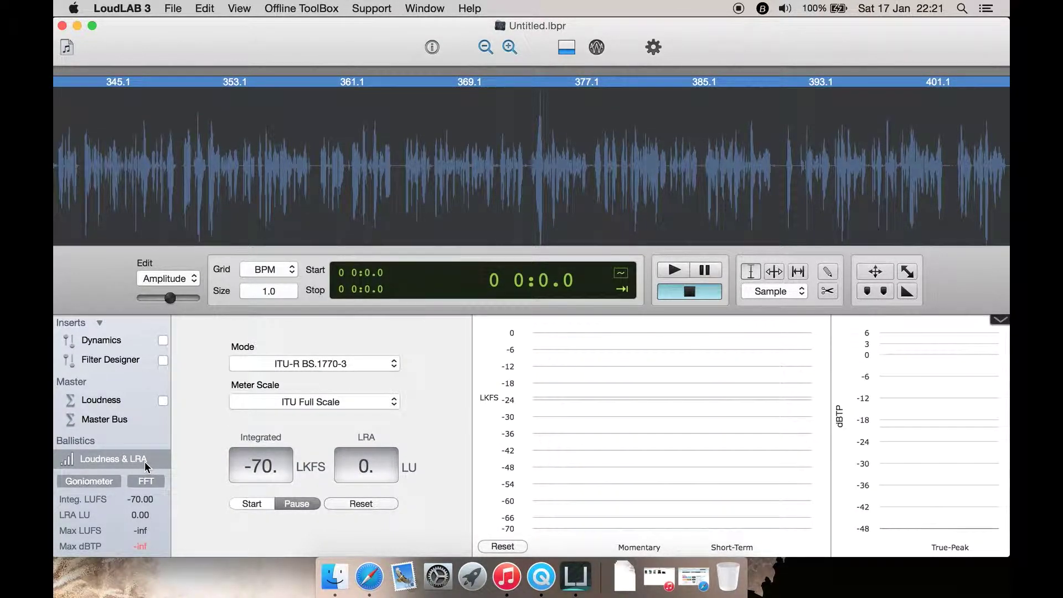
{"action": "left_click", "coordinate": [360, 363]}
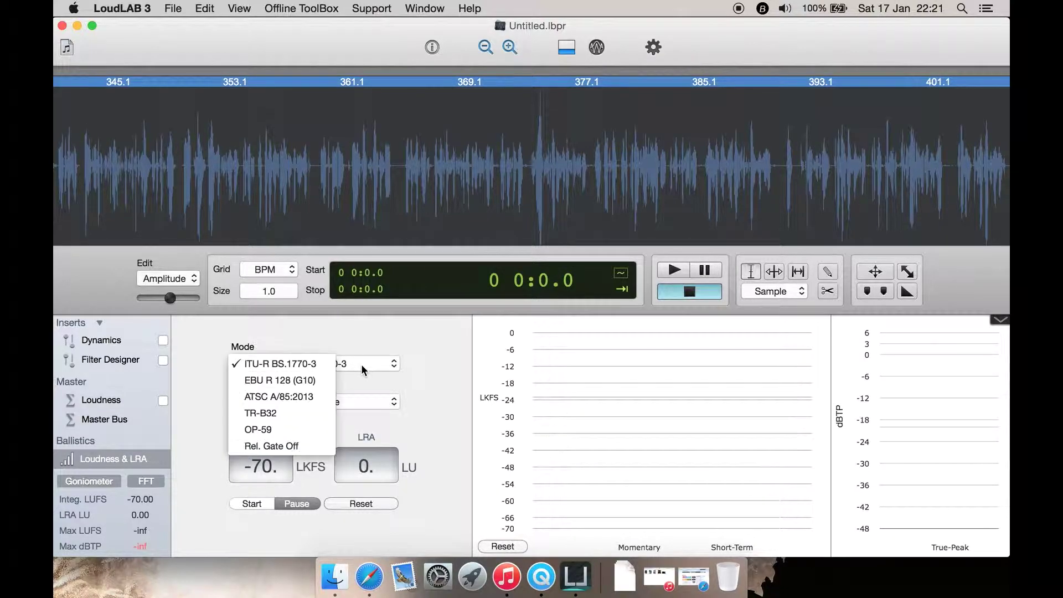
{"action": "left_click", "coordinate": [403, 370]}
{"action": "left_click", "coordinate": [364, 403]}
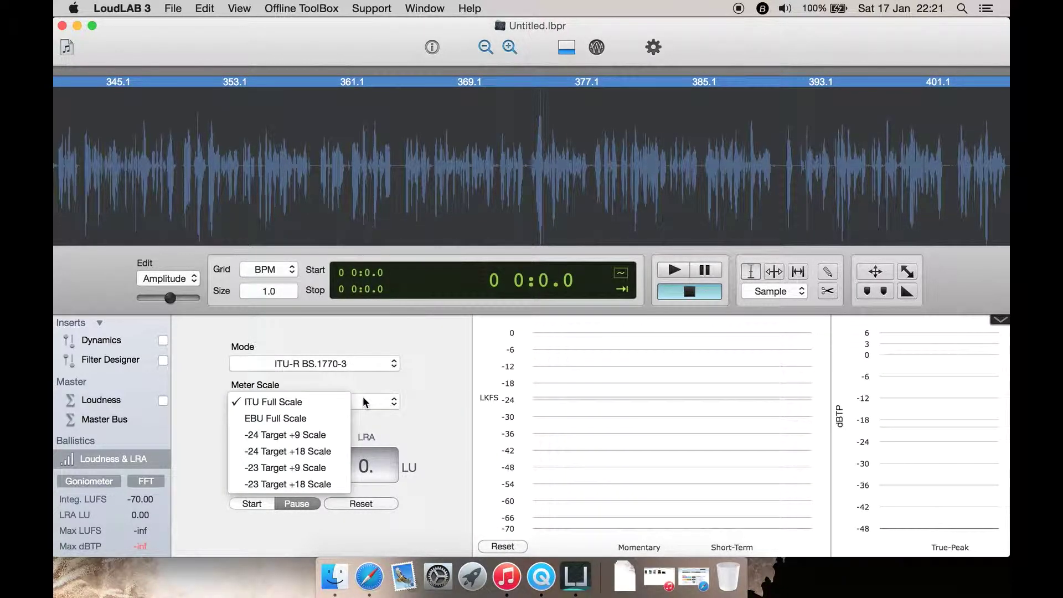
{"action": "left_click", "coordinate": [414, 397]}
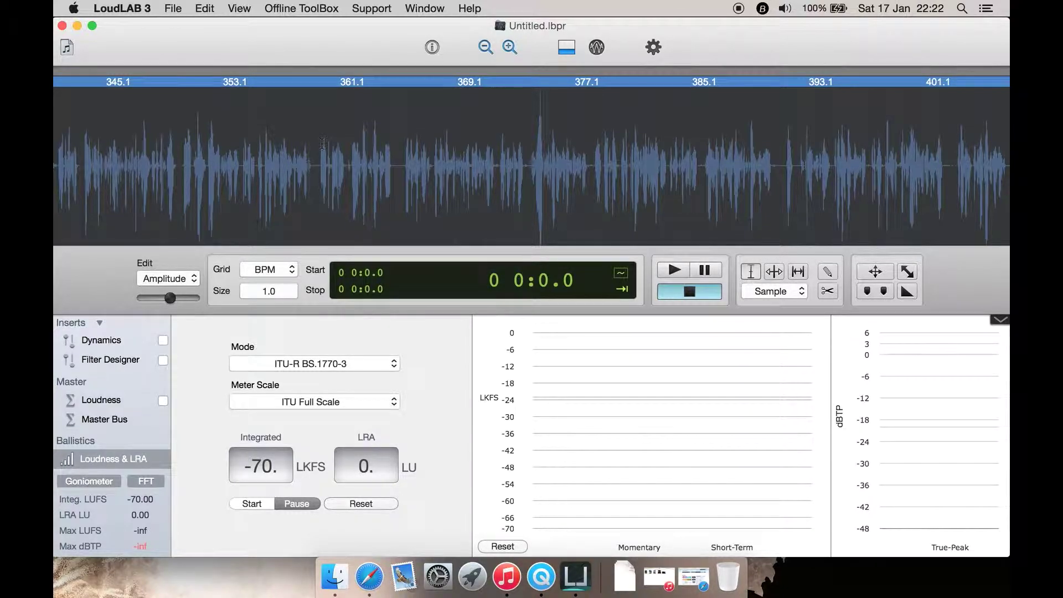
{"action": "left_click", "coordinate": [560, 51]}
- Hide the lower toolbox panel, then bring up the application menu and the File menu
{"action": "left_click", "coordinate": [583, 140]}
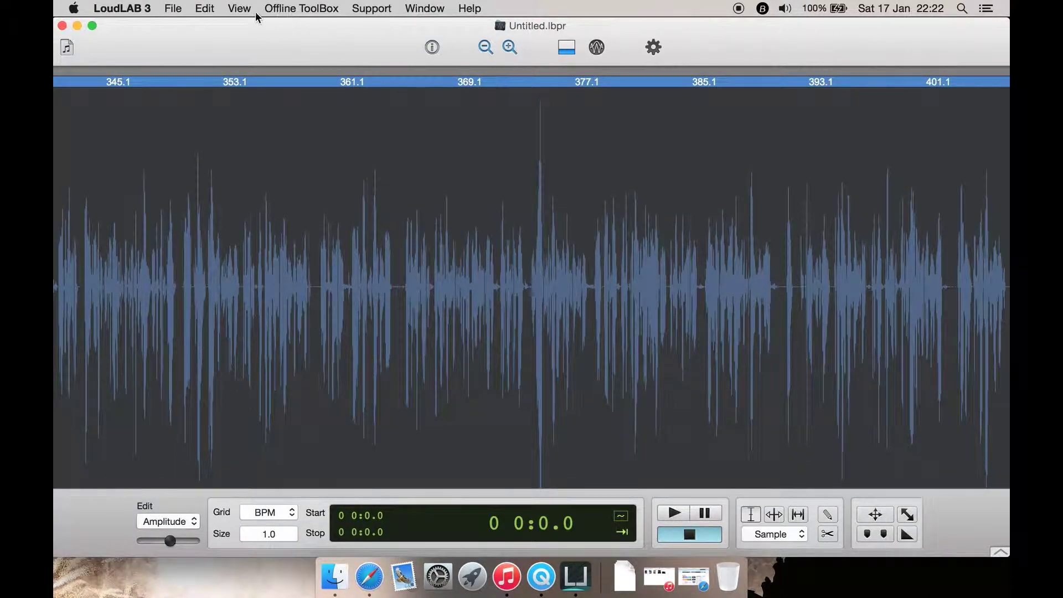
{"action": "left_click", "coordinate": [137, 9]}
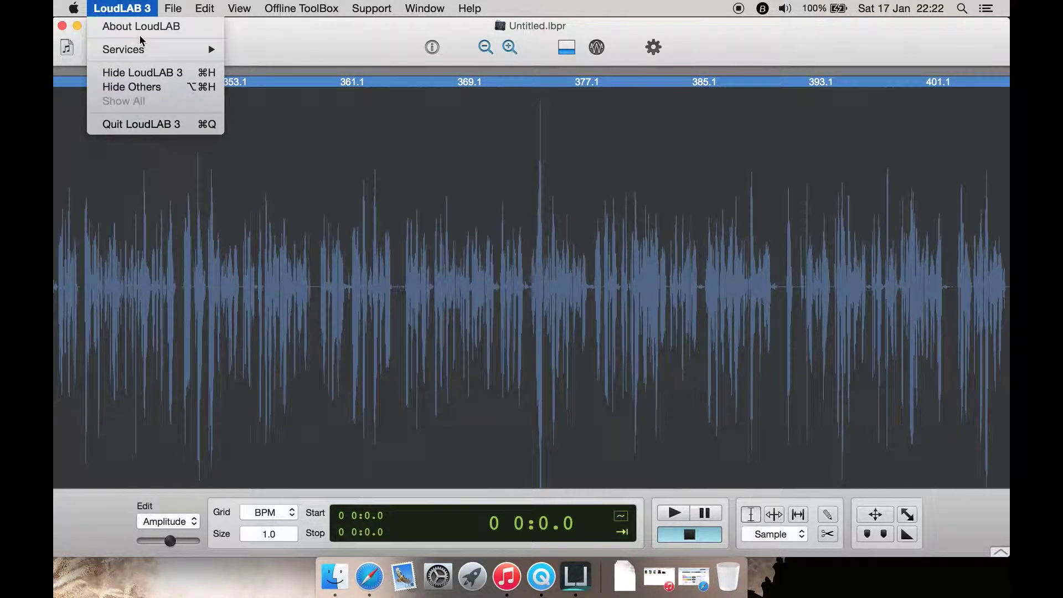
{"action": "mouse_move", "coordinate": [169, 10]}
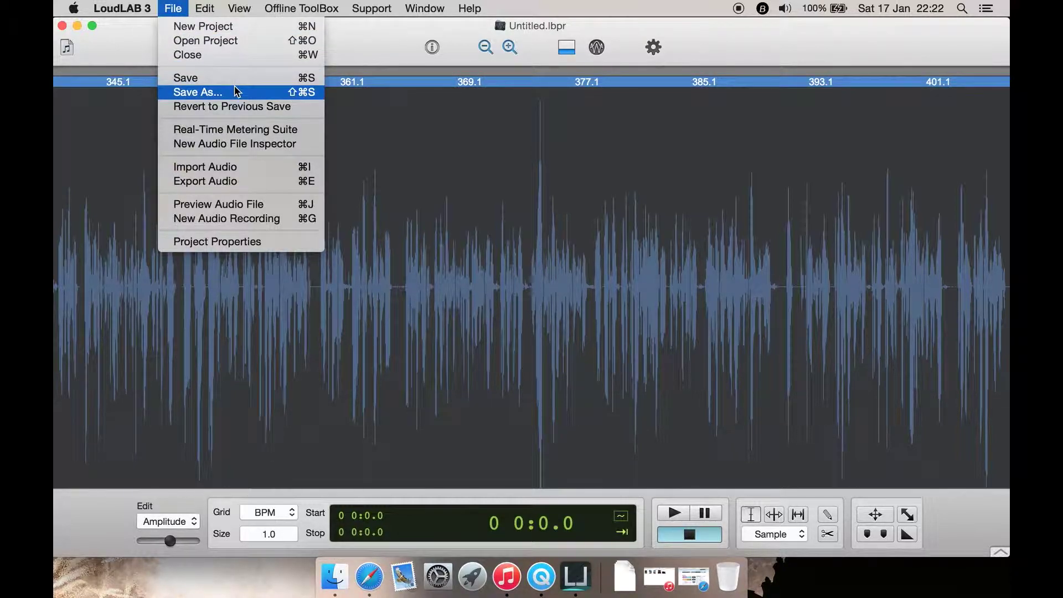
- Meter the Blue Snowball live in the Real-Time Metering Suite with Input 1 on L, then close it
{"action": "left_click", "coordinate": [248, 130]}
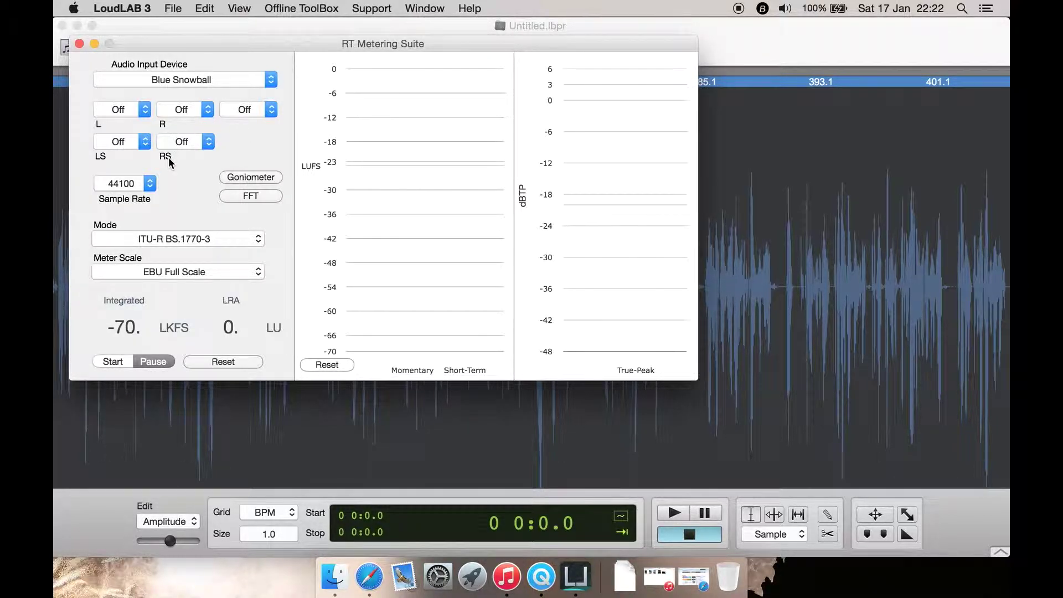
{"action": "left_click", "coordinate": [143, 109]}
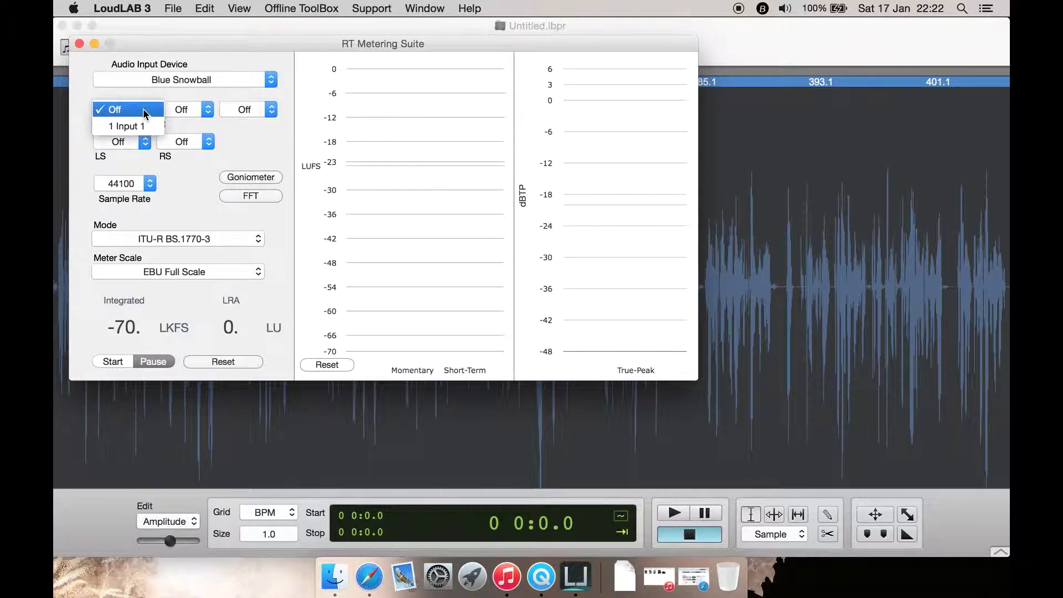
{"action": "left_click", "coordinate": [133, 126]}
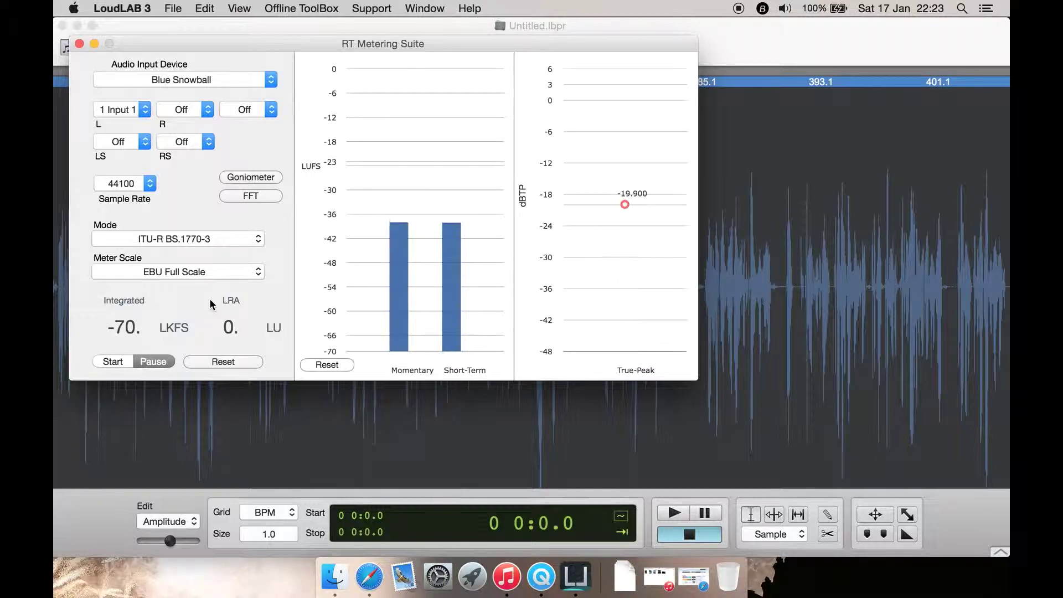
{"action": "left_click", "coordinate": [79, 43]}
- Start a New Audio File Inspector, cancel its file chooser, and return to the File menu
{"action": "left_click", "coordinate": [173, 8]}
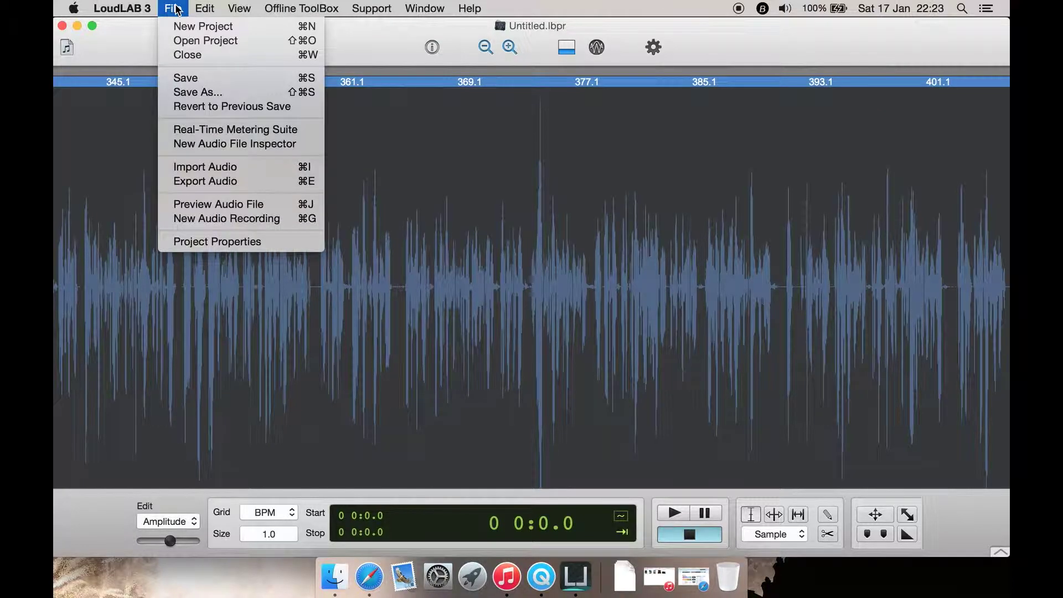
{"action": "left_click", "coordinate": [231, 144]}
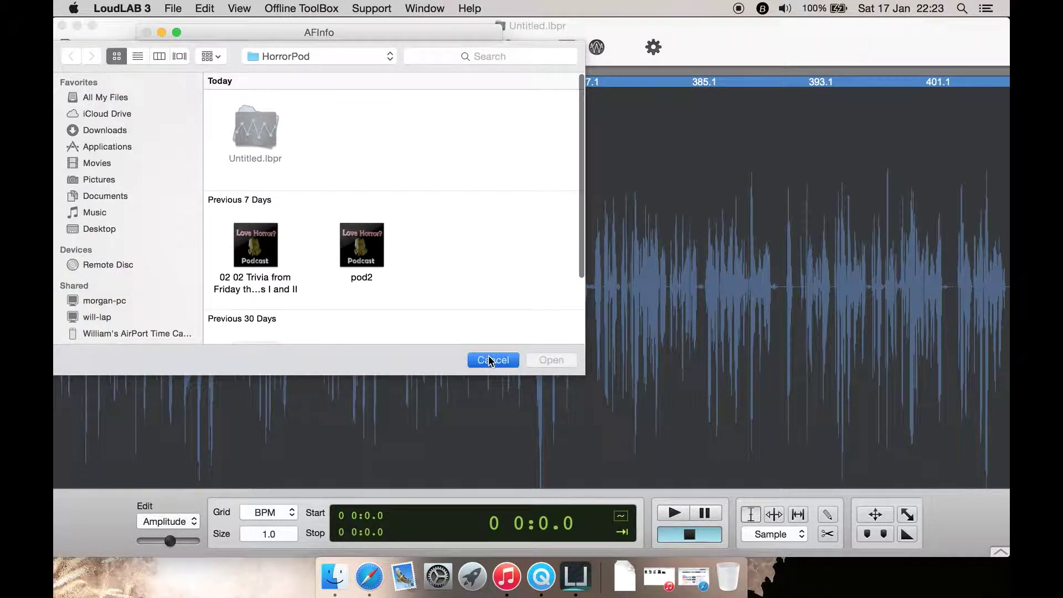
{"action": "left_click", "coordinate": [490, 360]}
{"action": "left_click", "coordinate": [174, 9]}
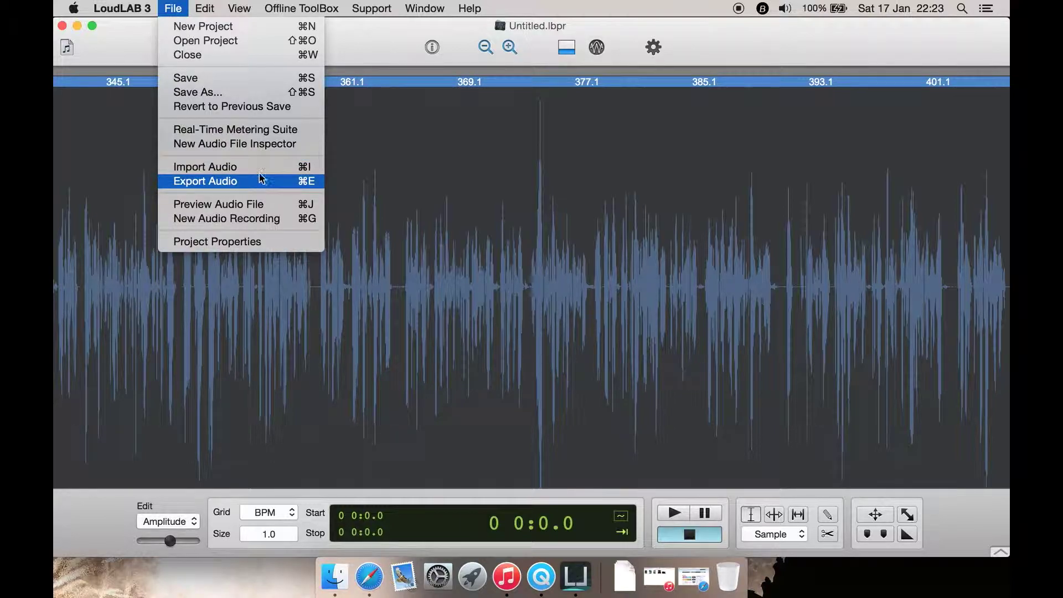
- View and close the New Audio Recording panel, then view and close Project Properties
{"action": "left_click", "coordinate": [263, 219]}
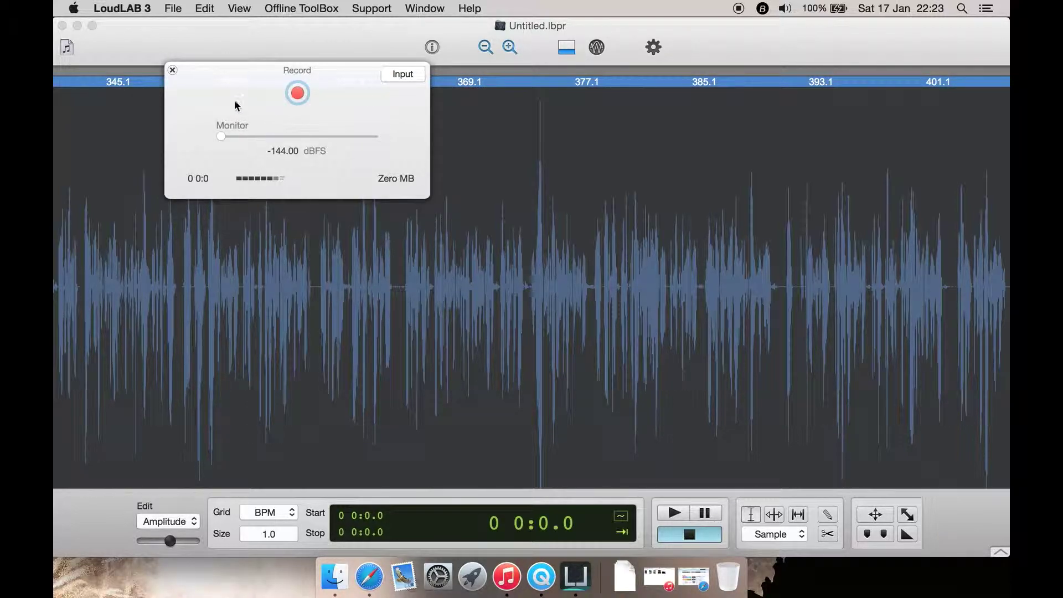
{"action": "left_click", "coordinate": [169, 68]}
{"action": "left_click", "coordinate": [173, 8]}
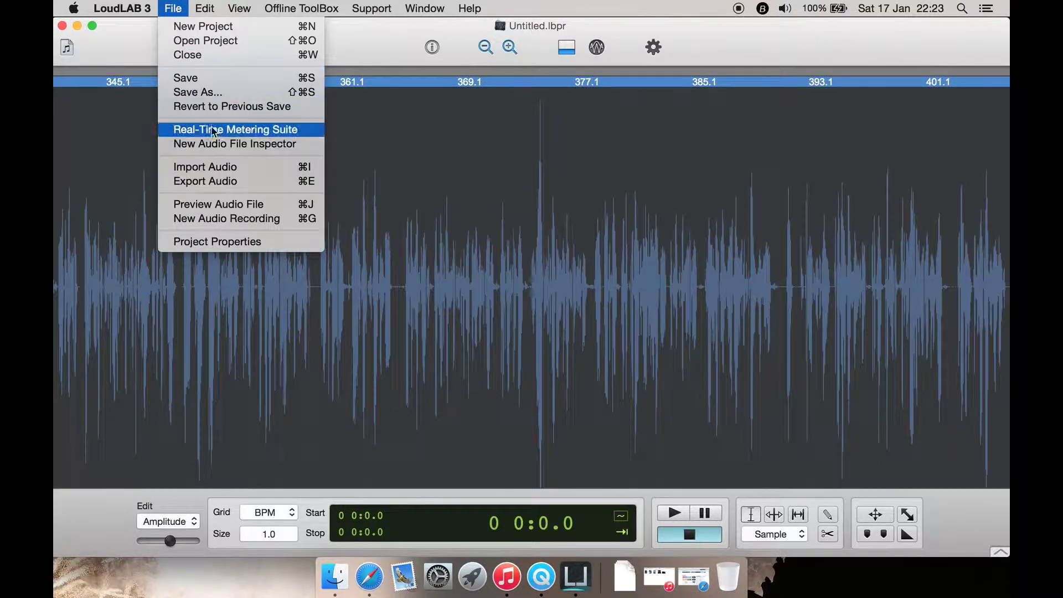
{"action": "left_click", "coordinate": [249, 241]}
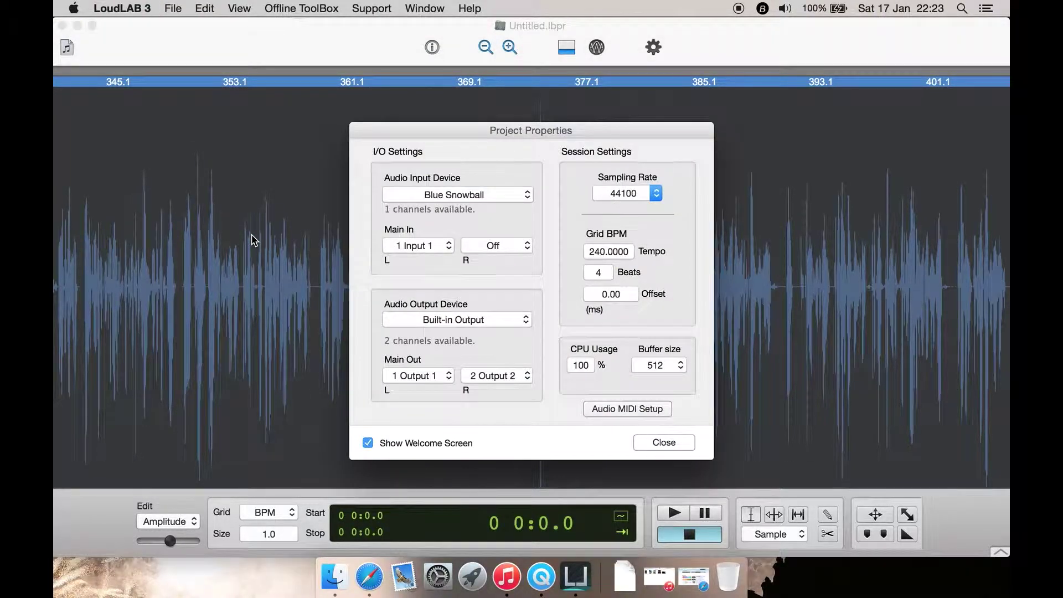
{"action": "left_click", "coordinate": [664, 442]}
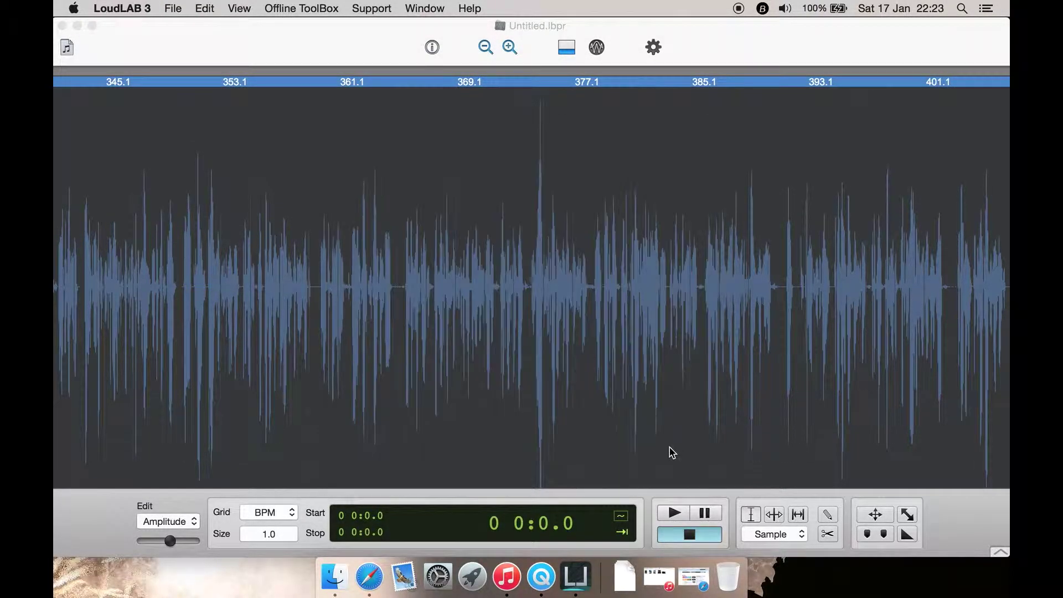
- Browse the View menu, then bring up the Offline ToolBox effects menu
{"action": "left_click", "coordinate": [239, 7]}
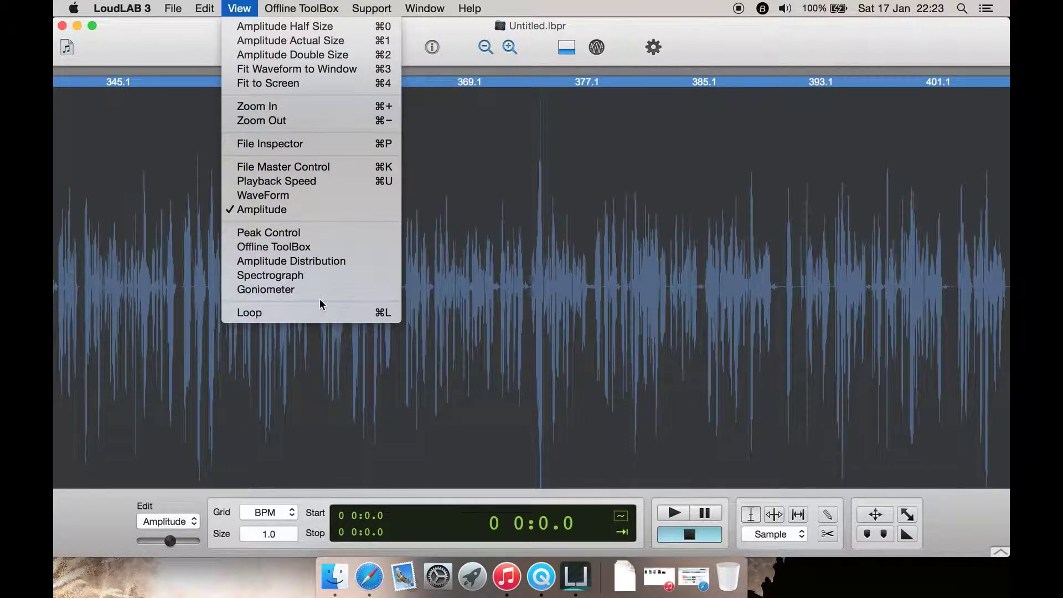
{"action": "mouse_move", "coordinate": [324, 6]}
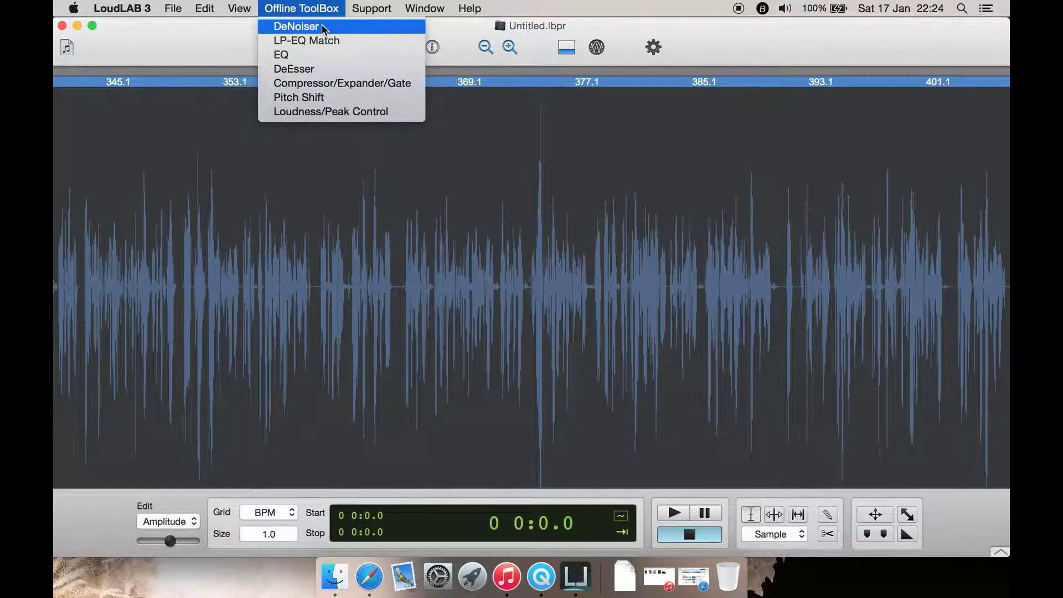
- Un-bypass the DeNoiser with noise print capture, keeping Normal quality applied to All, then switch to LP-EQ Match
{"action": "left_click", "coordinate": [322, 25]}
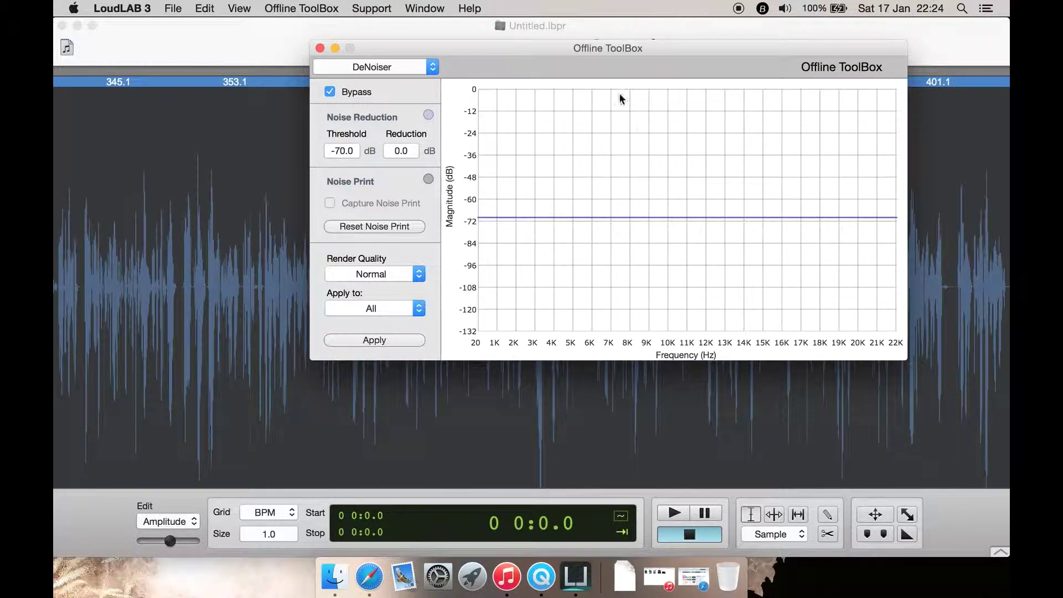
{"action": "left_click", "coordinate": [328, 93]}
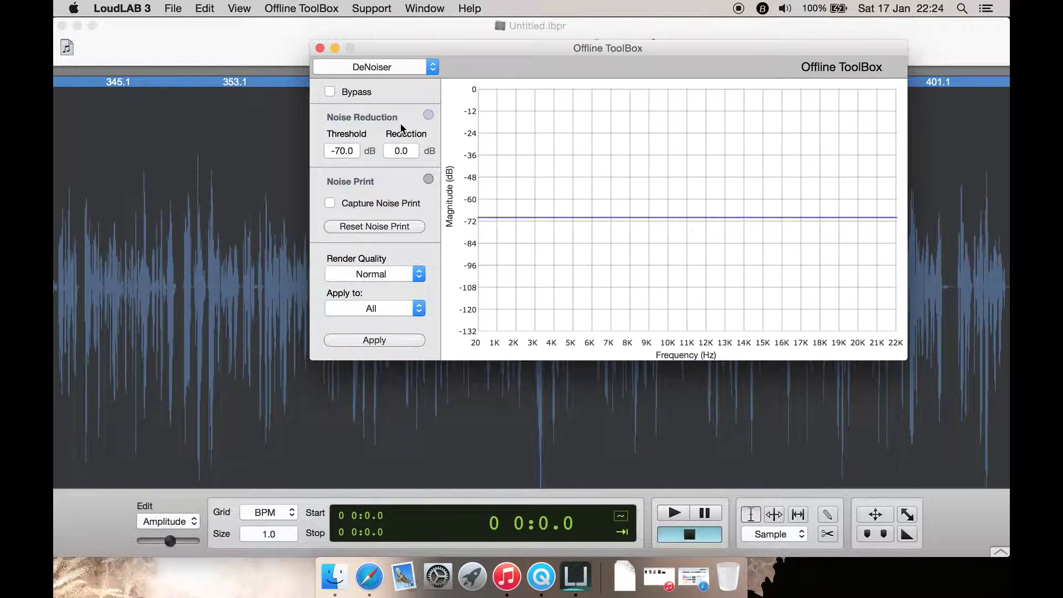
{"action": "left_click", "coordinate": [386, 204]}
{"action": "left_click", "coordinate": [423, 275]}
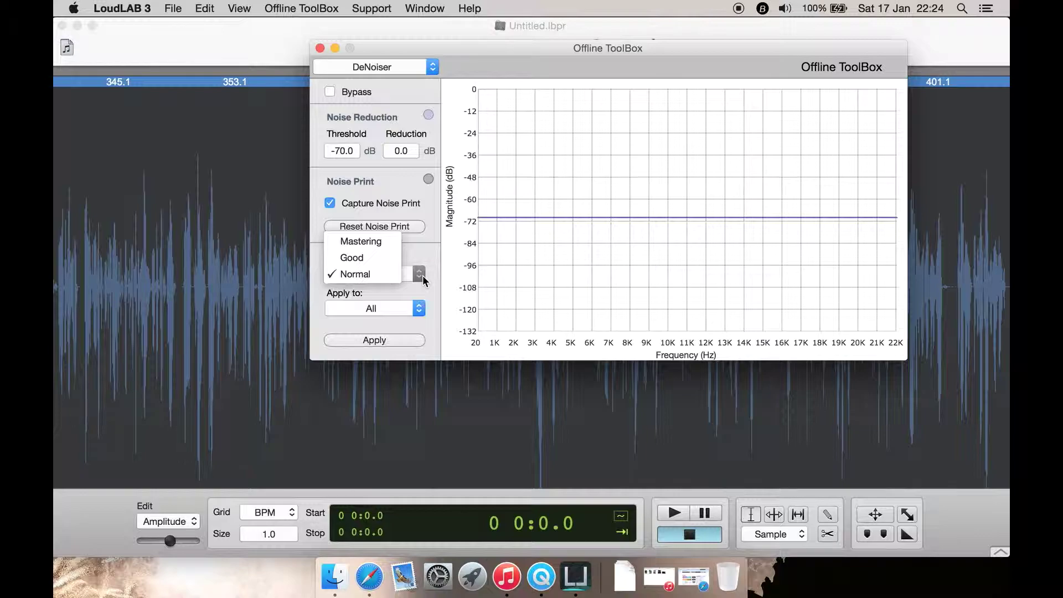
{"action": "left_click", "coordinate": [413, 311]}
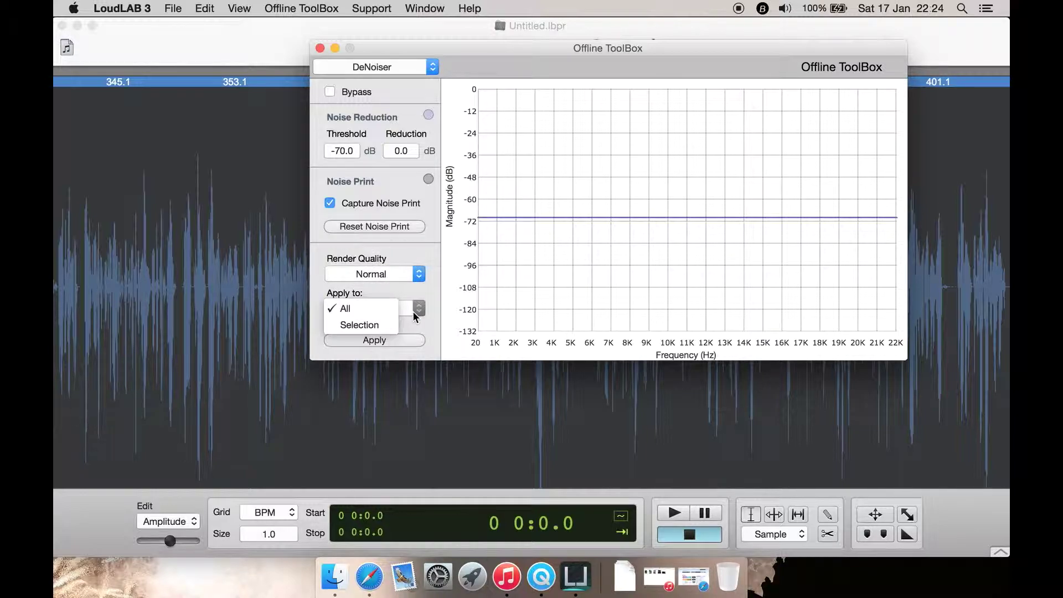
{"action": "left_click", "coordinate": [418, 274]}
{"action": "left_click", "coordinate": [419, 221]}
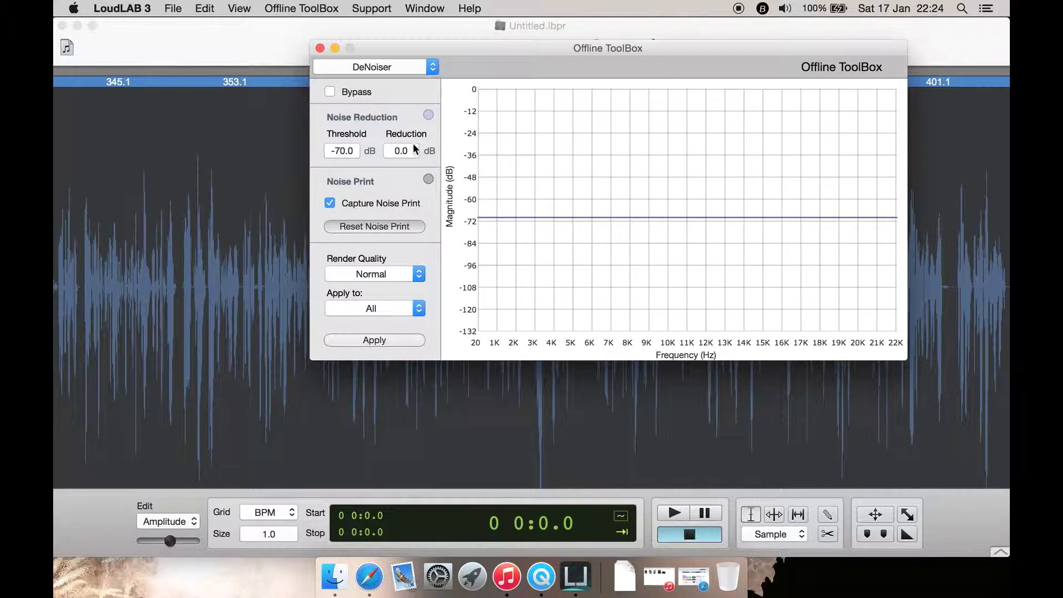
{"action": "left_click", "coordinate": [403, 83]}
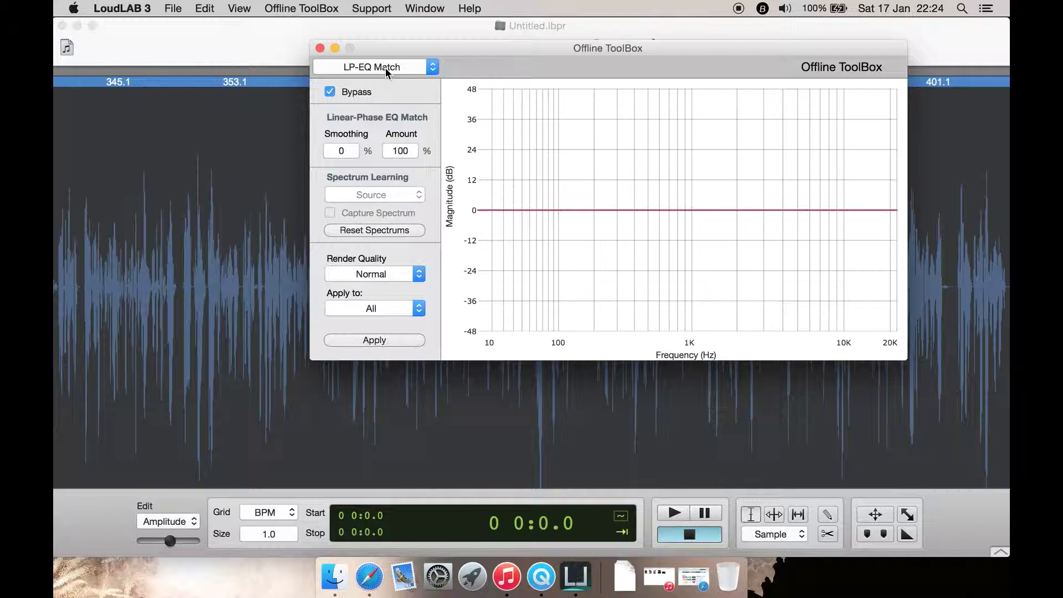
- Switch the Offline ToolBox to the EQ effect, then to the DeEsser
{"action": "left_click", "coordinate": [385, 67]}
{"action": "left_click", "coordinate": [386, 83]}
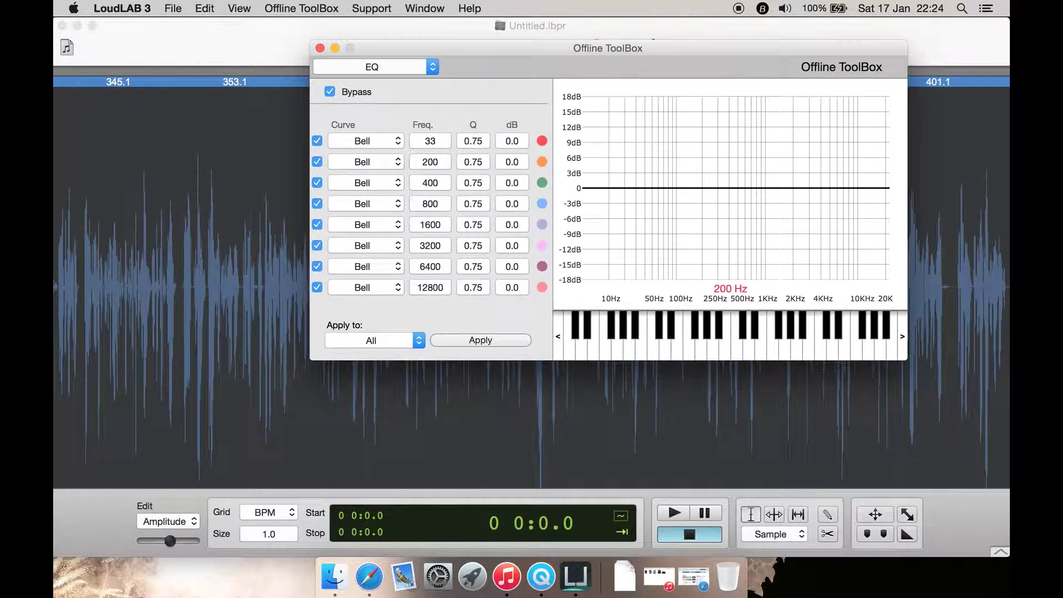
{"action": "left_click", "coordinate": [396, 63]}
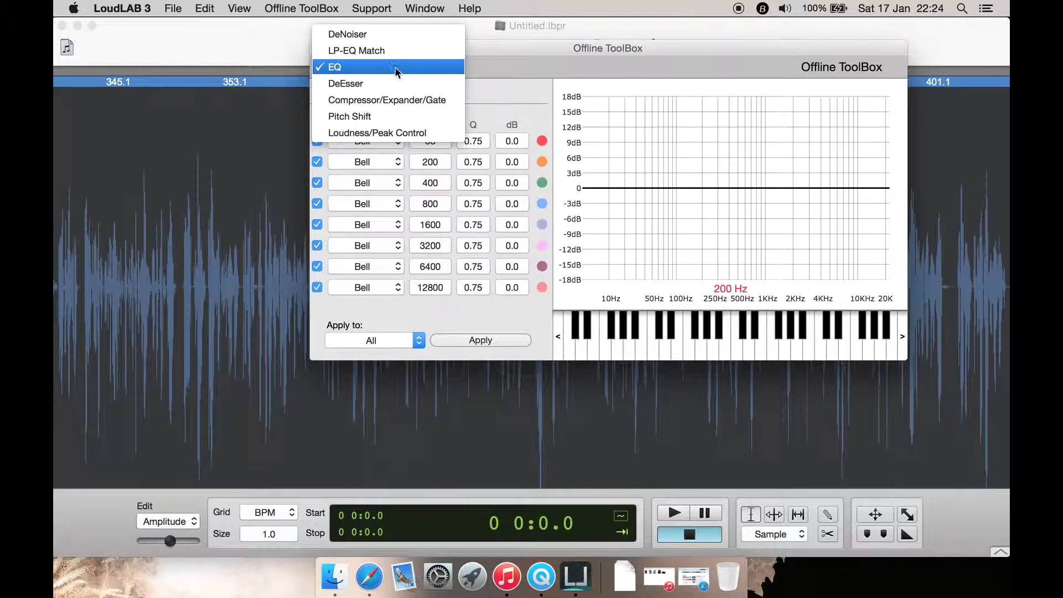
{"action": "left_click", "coordinate": [390, 79]}
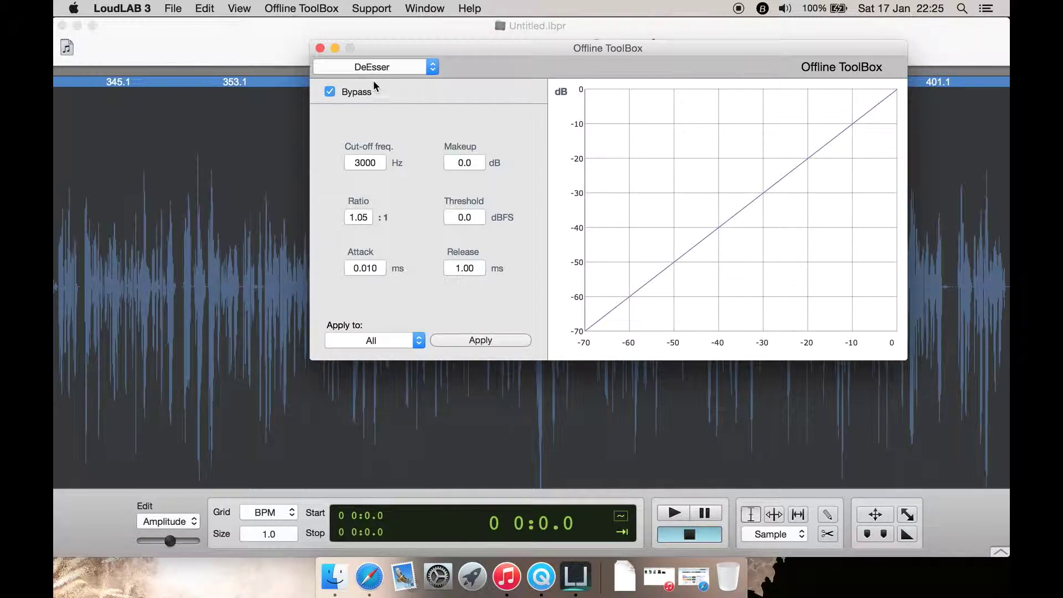
- Un-bypass the DeEsser, then un-bypass Compressor/Expander/Gate with Analog off and Soft Knee on
{"action": "left_click", "coordinate": [331, 92]}
{"action": "left_click", "coordinate": [422, 64]}
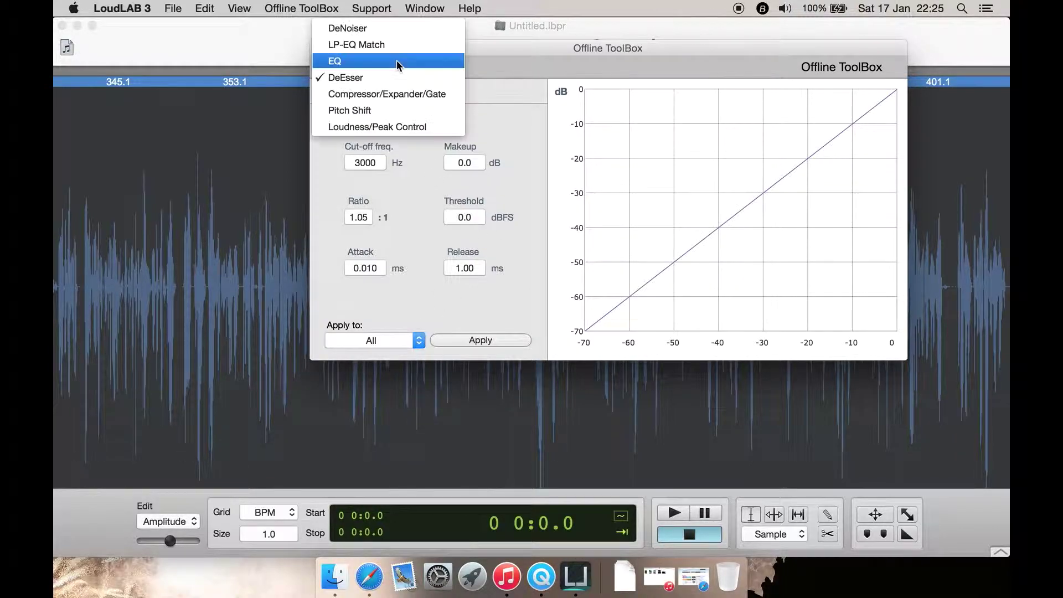
{"action": "left_click", "coordinate": [394, 95]}
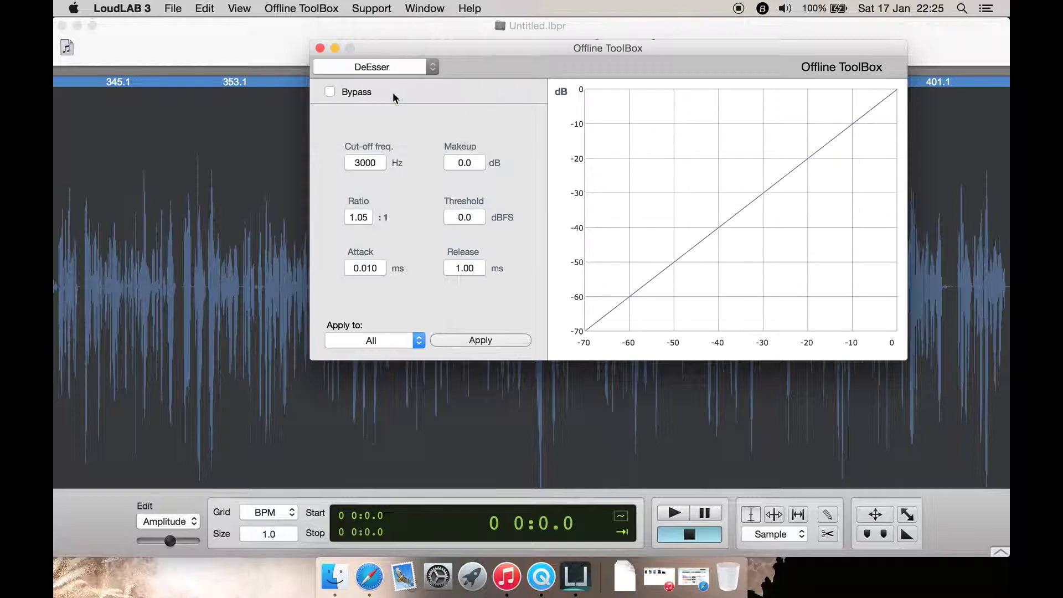
{"action": "left_click", "coordinate": [352, 92]}
{"action": "left_click", "coordinate": [372, 128]}
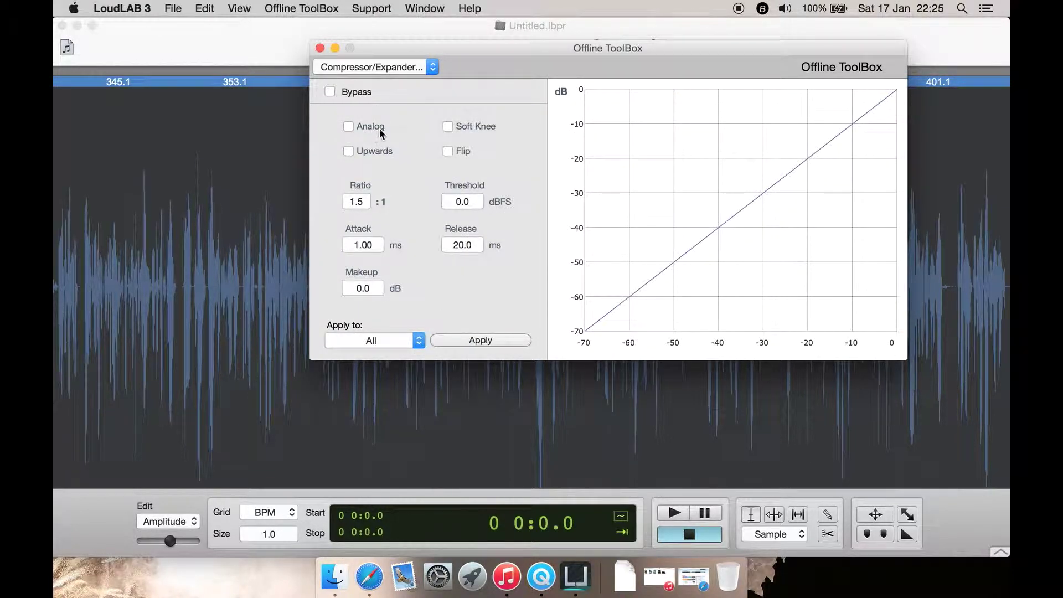
{"action": "left_click", "coordinate": [477, 126]}
- Browse Pitch Shift, Loudness/Peak Control and DeNoiser, then close the Offline ToolBox
{"action": "left_click", "coordinate": [419, 69]}
{"action": "left_click", "coordinate": [408, 110]}
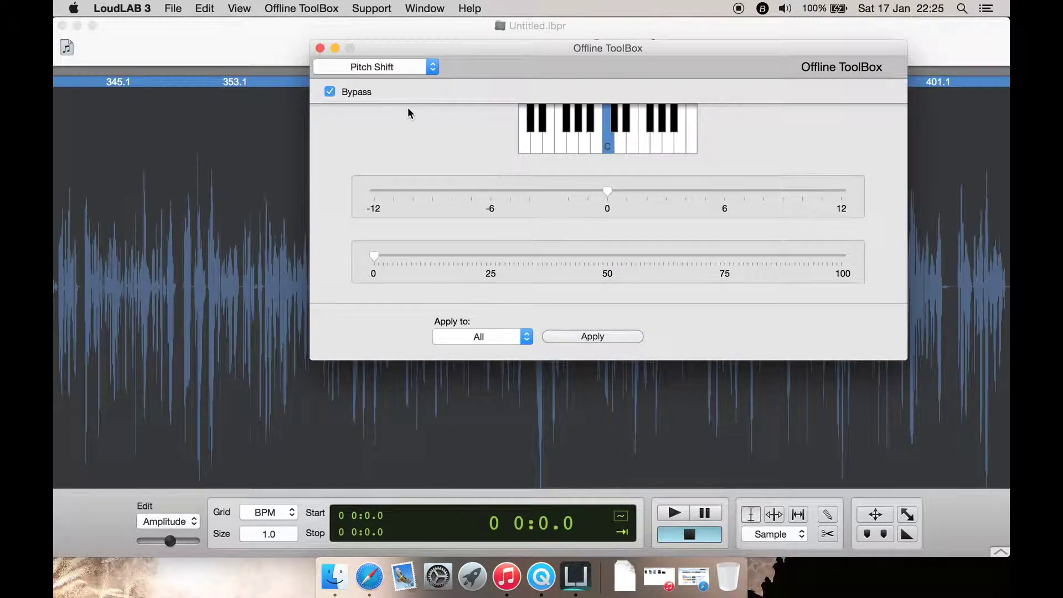
{"action": "left_click", "coordinate": [396, 66]}
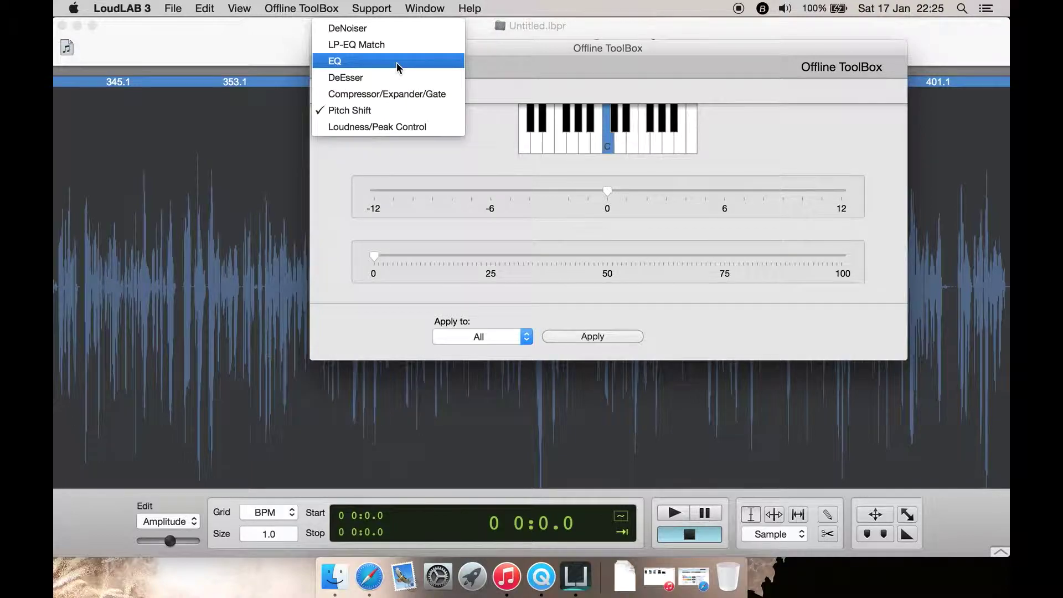
{"action": "left_click", "coordinate": [398, 127]}
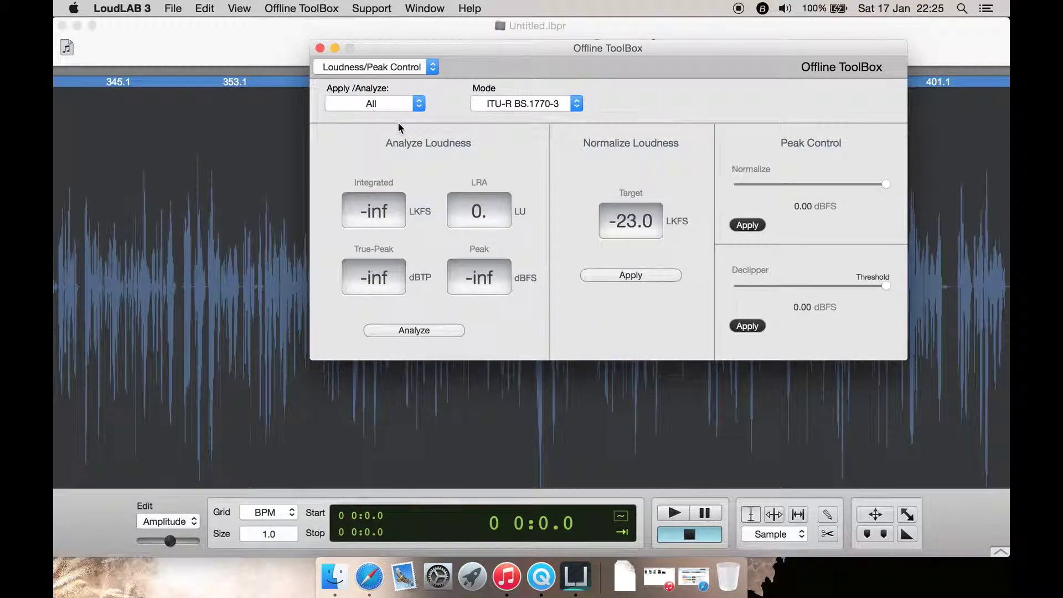
{"action": "left_click", "coordinate": [394, 68]}
{"action": "left_click", "coordinate": [354, 27]}
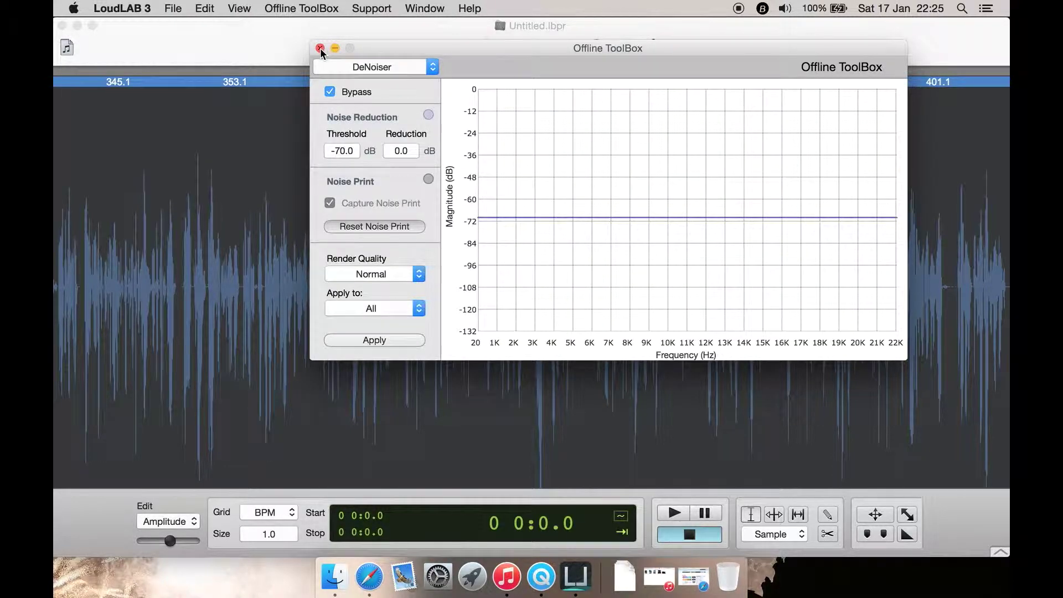
{"action": "left_click", "coordinate": [320, 48]}
{"action": "left_click", "coordinate": [359, 10]}
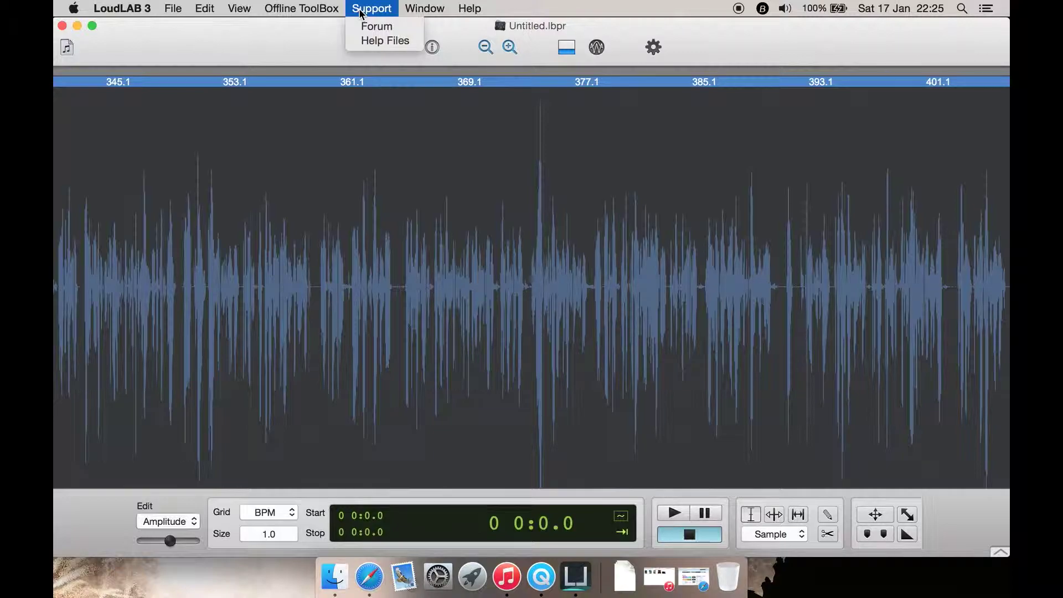
{"action": "mouse_move", "coordinate": [408, 4]}
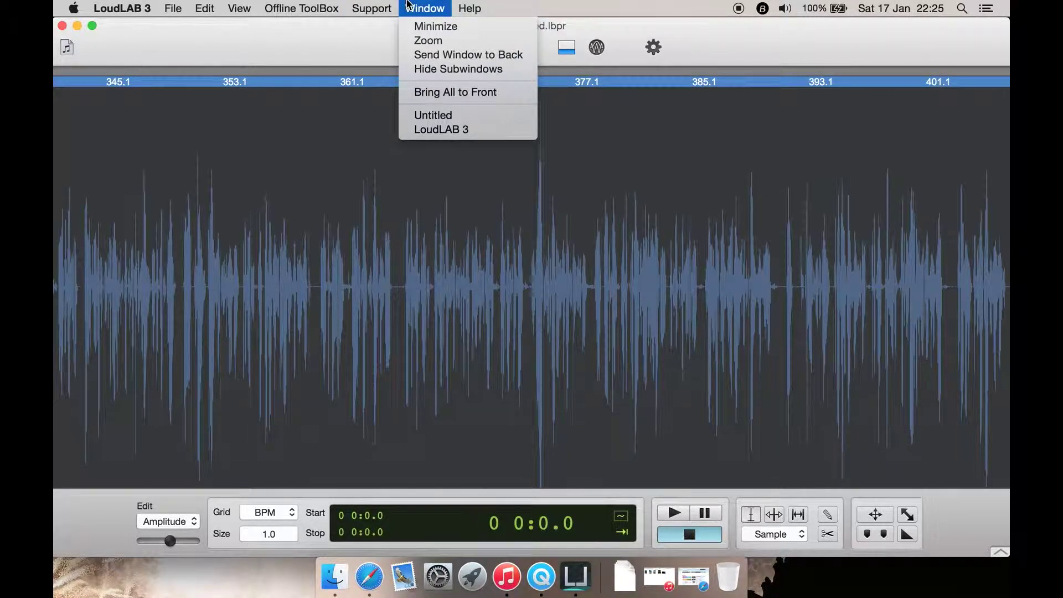
- Close the open menus and drag a rough selection starting around 5:49
{"action": "mouse_move", "coordinate": [470, 6]}
{"action": "left_click", "coordinate": [122, 8]}
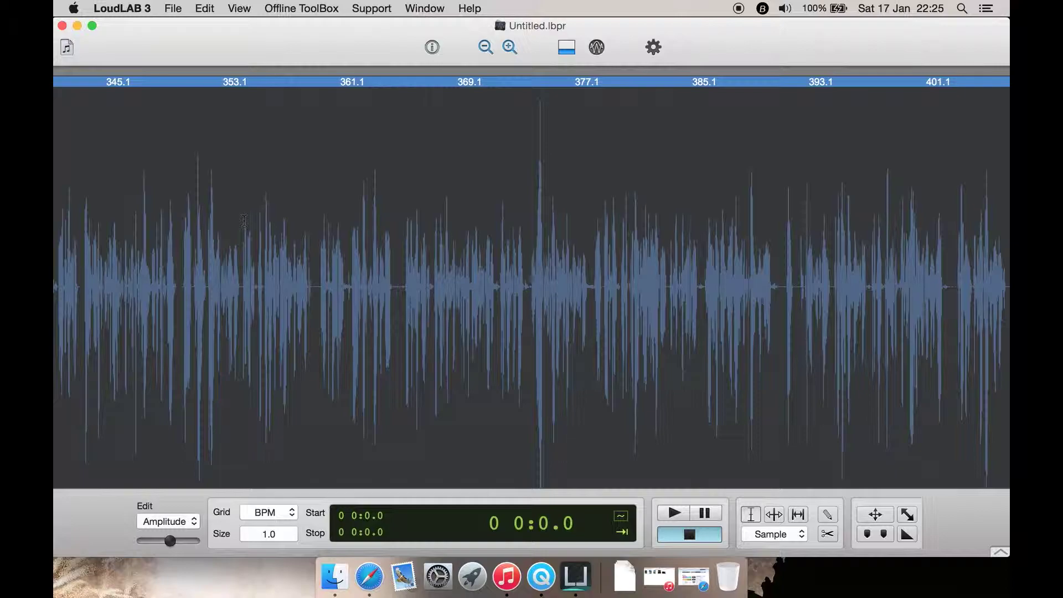
{"action": "left_click", "coordinate": [185, 220]}
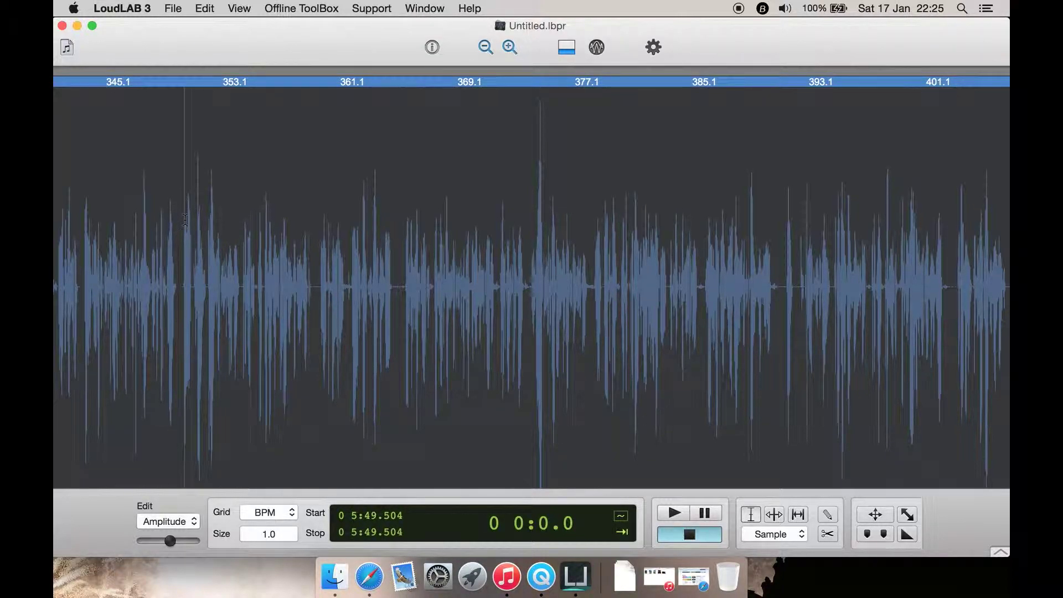
{"action": "left_click_drag", "start_coordinate": [185, 219], "coordinate": [400, 264]}
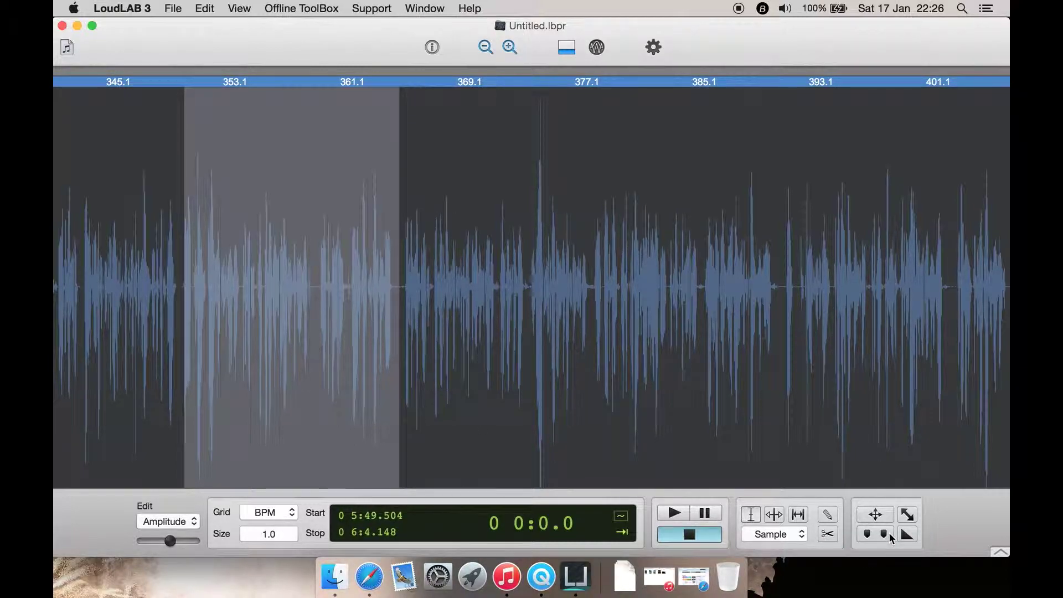
- Move the selection to span 6:3.592–6:28.737 with the Move/Resize Selection tool
{"action": "left_click", "coordinate": [774, 516]}
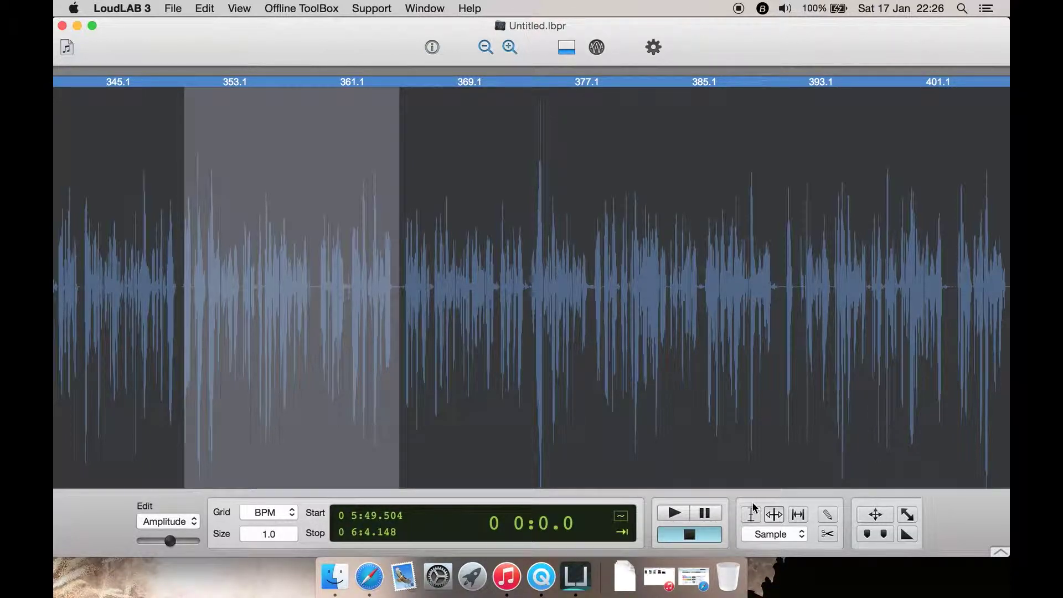
{"action": "left_click_drag", "start_coordinate": [372, 311], "coordinate": [396, 302]}
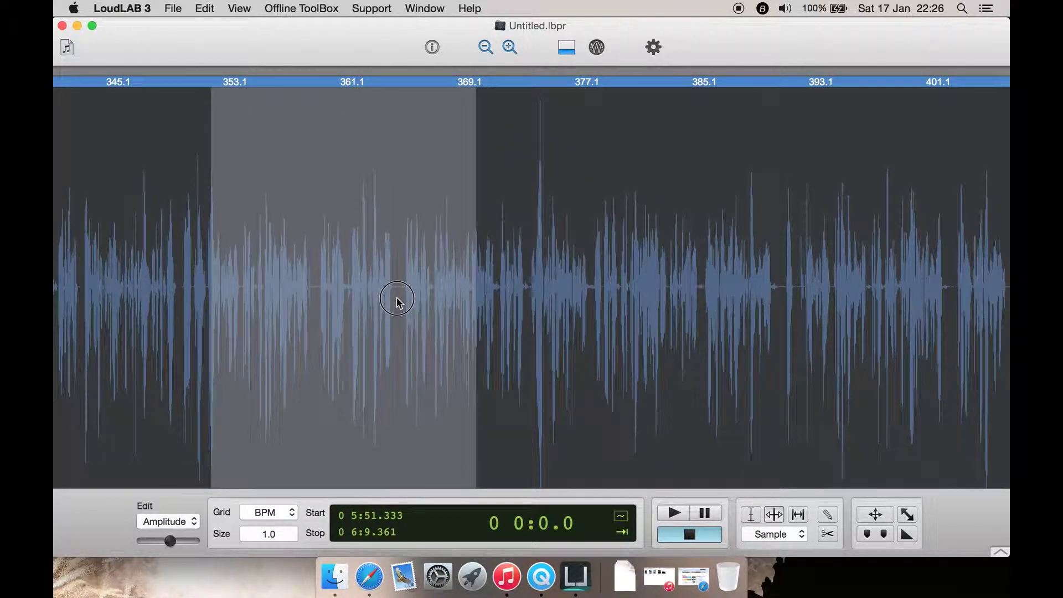
{"action": "left_click_drag", "start_coordinate": [617, 285], "coordinate": [629, 280]}
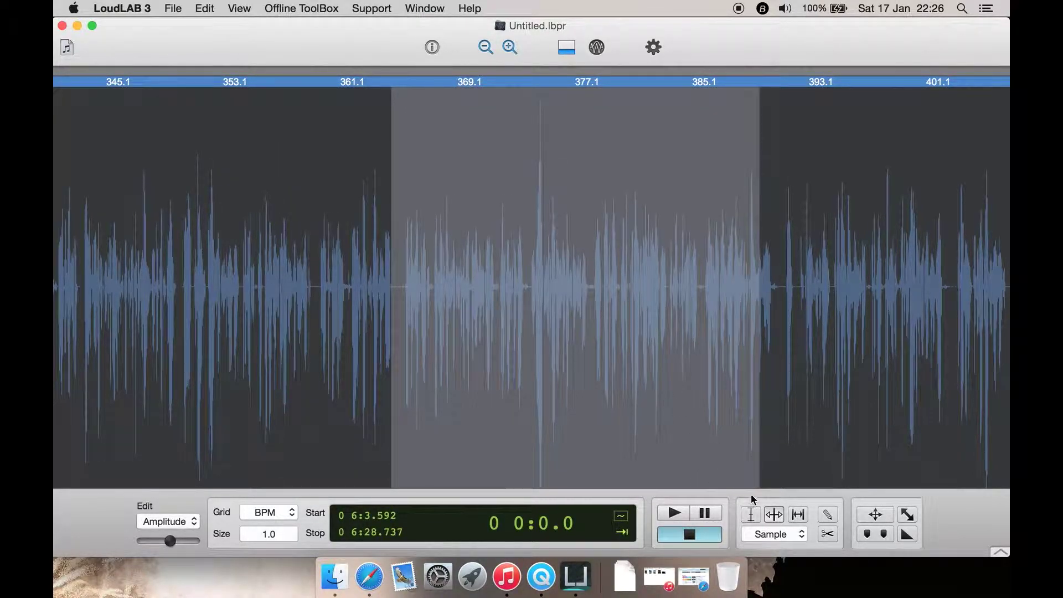
- Select 4:32.581–8:16.343 and trim the podcast to it, leaving about 224 seconds
{"action": "left_click", "coordinate": [798, 516]}
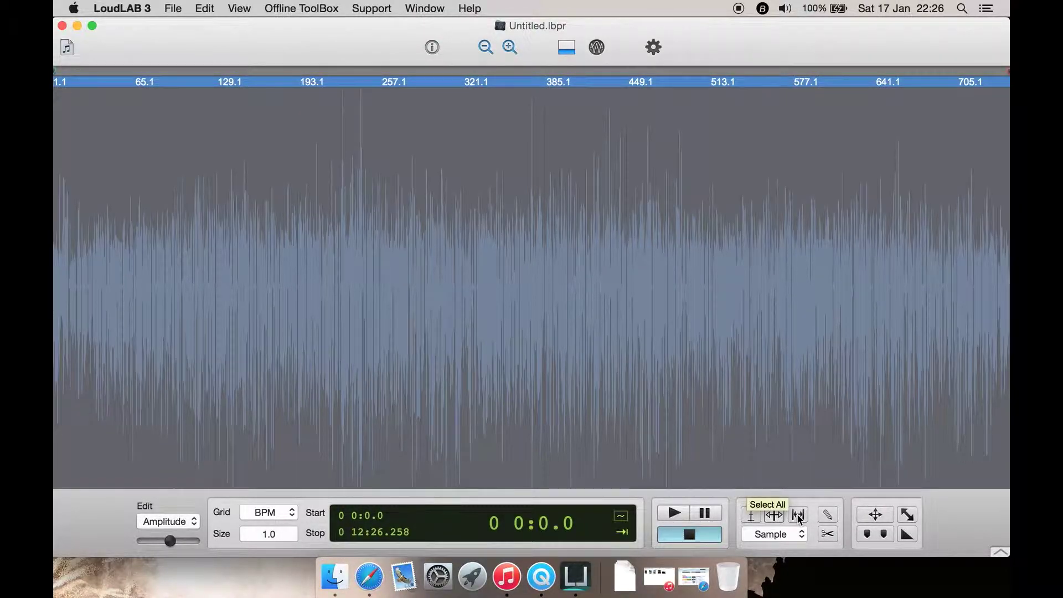
{"action": "left_click", "coordinate": [750, 516]}
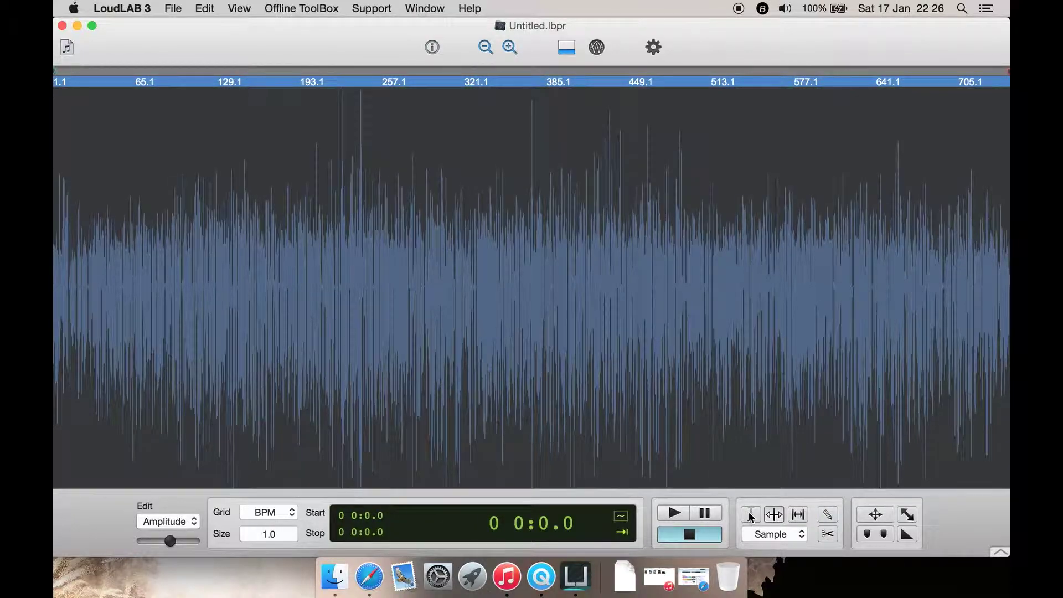
{"action": "left_click", "coordinate": [400, 202]}
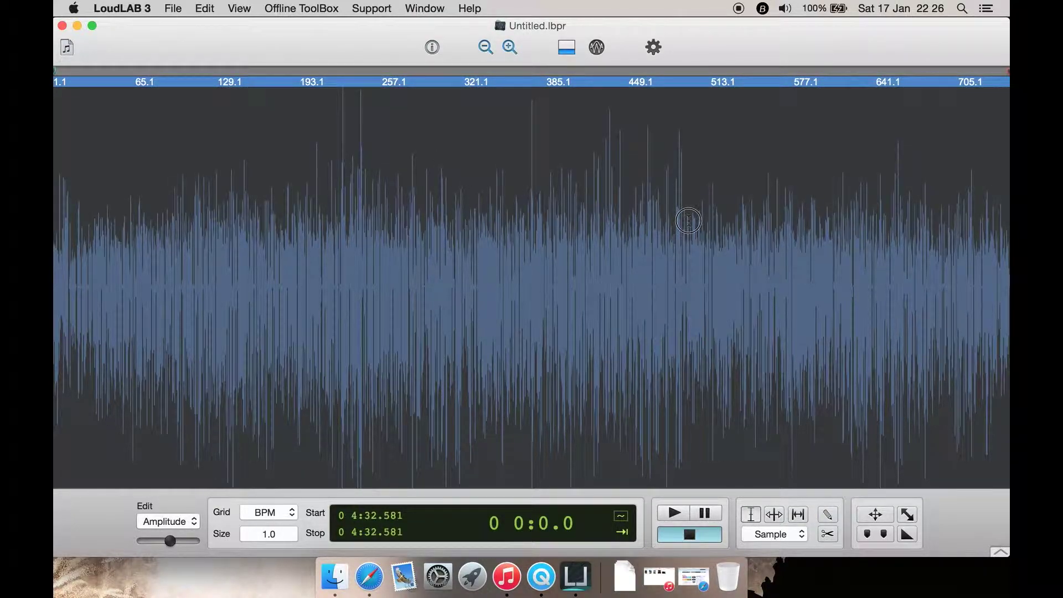
{"action": "left_click", "coordinate": [688, 220], "text": "shift"}
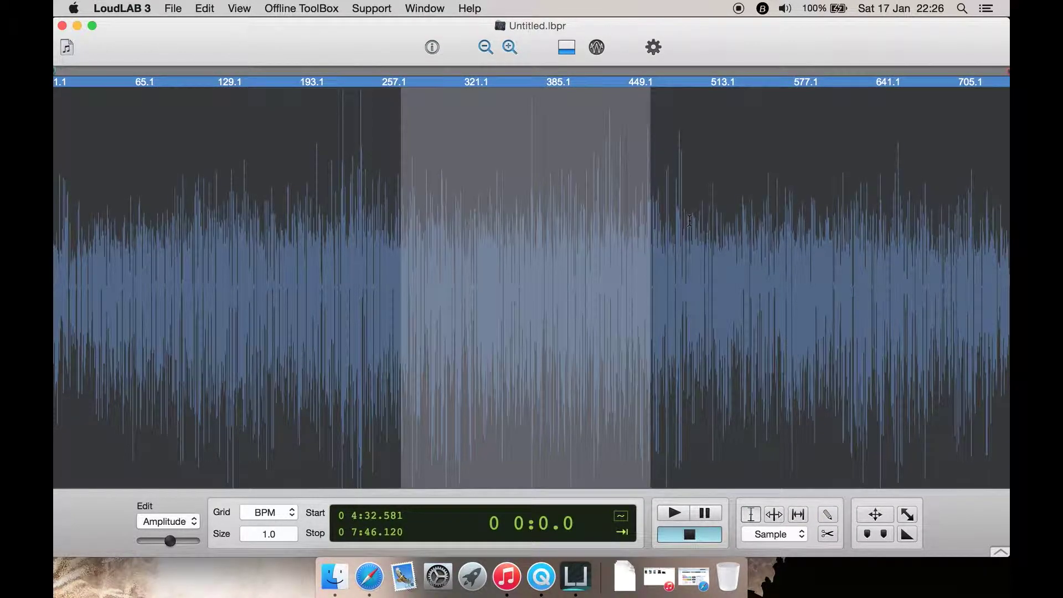
{"action": "left_click", "coordinate": [829, 534]}
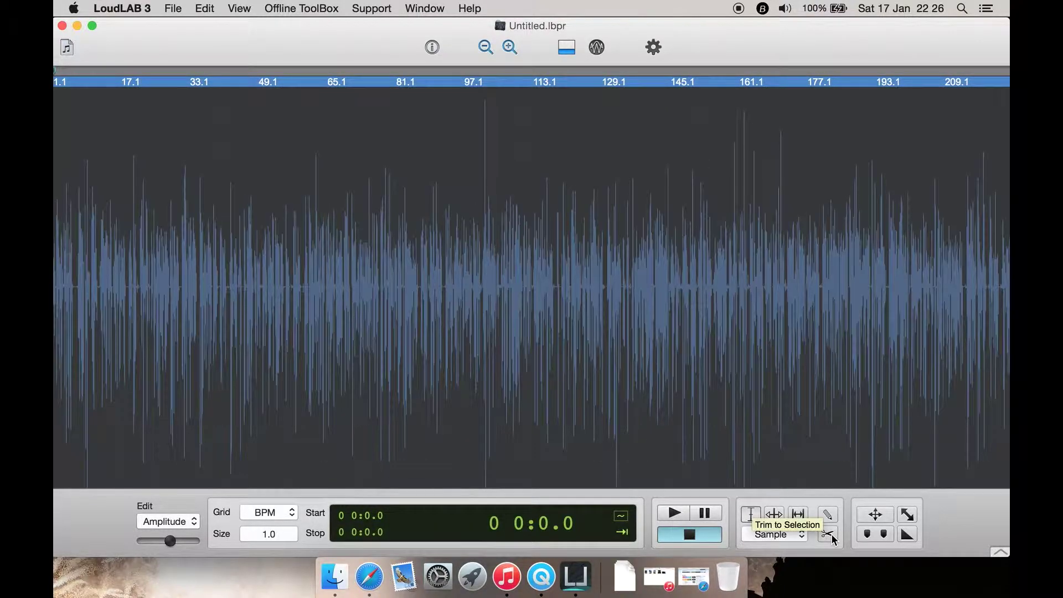